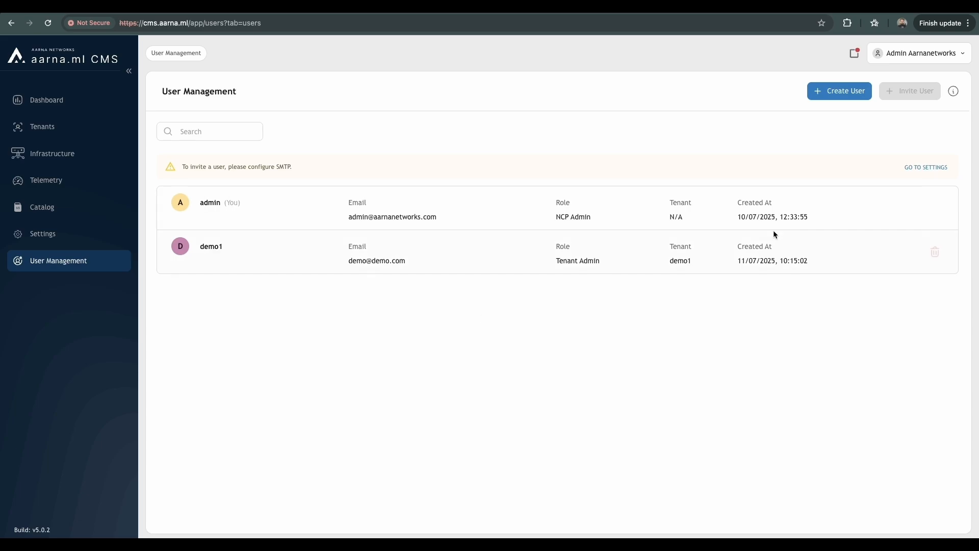
Log out of the admin account and sign in as the demo1 tenant admin with the account password
{"action": "left_click", "coordinate": [926, 54]}
{"action": "left_click", "coordinate": [906, 147]}
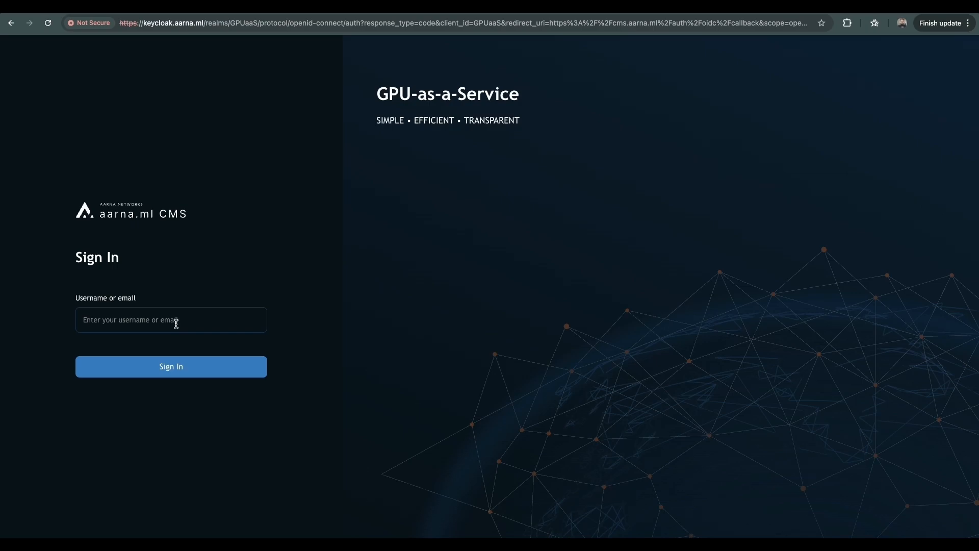
{"action": "left_click", "coordinate": [176, 324]}
{"action": "type", "text": "demo1"}
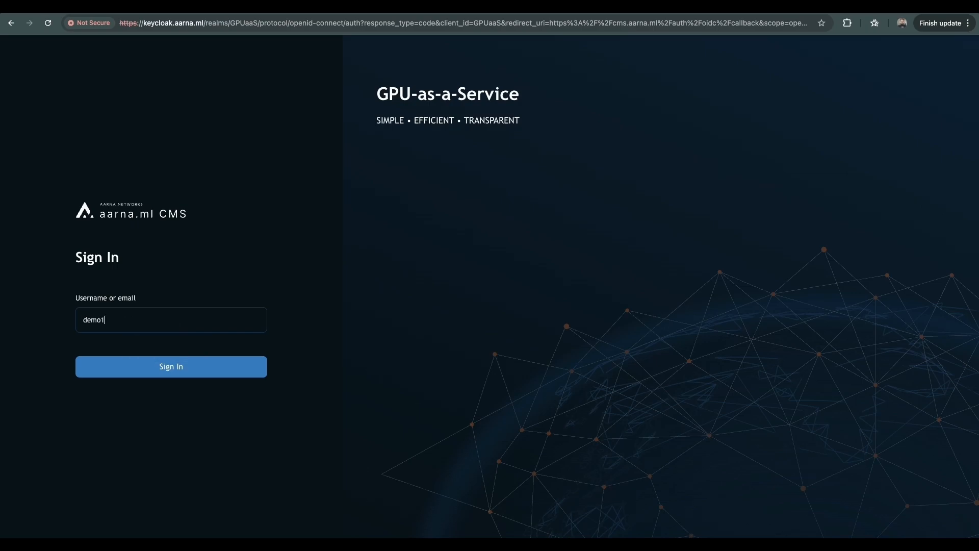
{"action": "left_click", "coordinate": [175, 360]}
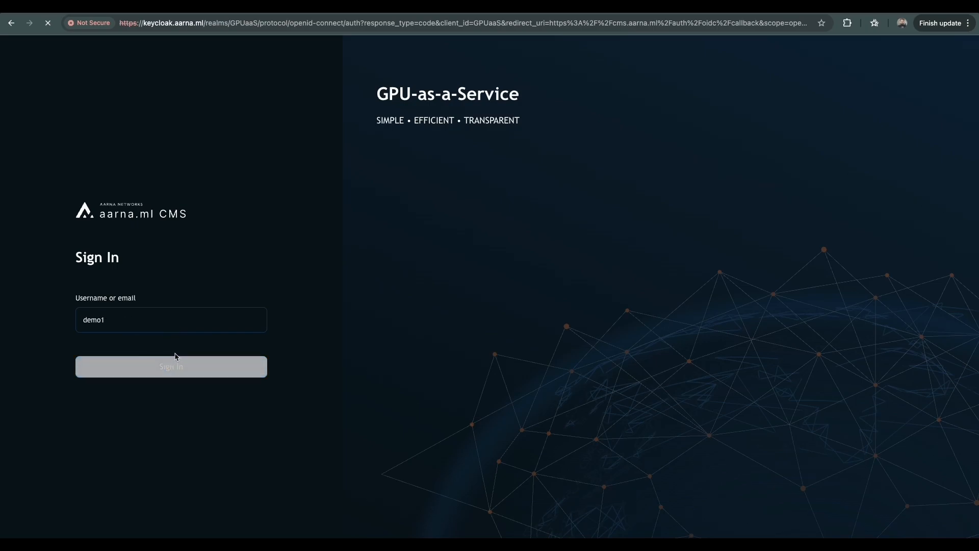
{"action": "type", "text": "•••••"}
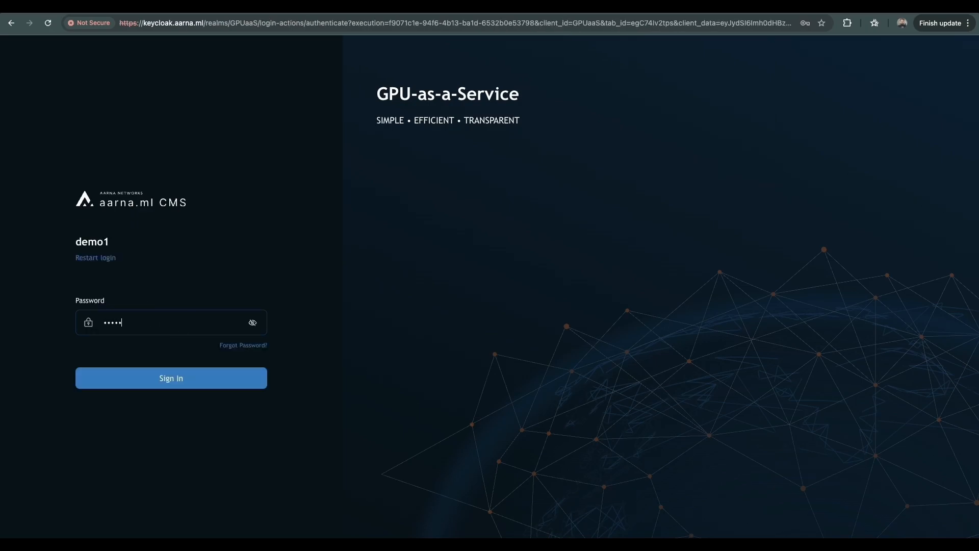
{"action": "key", "text": "Return"}
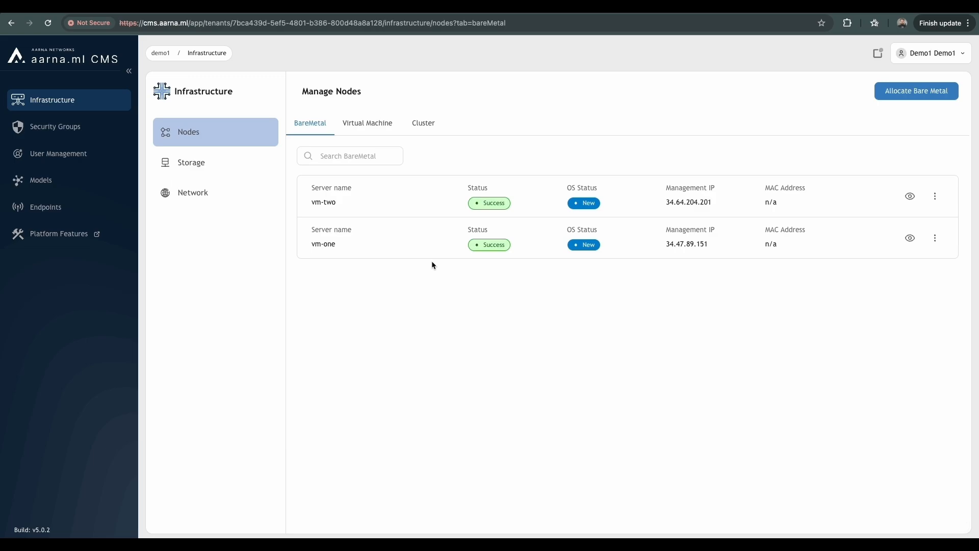
Open the bare-metal server vm-one and look through its GPU observability charts
{"action": "left_click", "coordinate": [910, 239]}
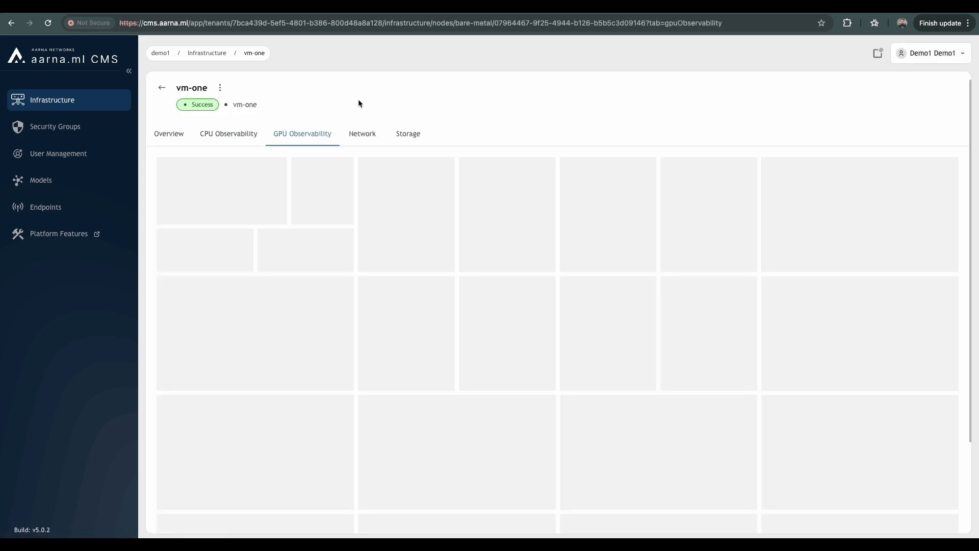
{"action": "scroll", "coordinate": [663, 302], "scroll_direction": "down", "scroll_amount": 2}
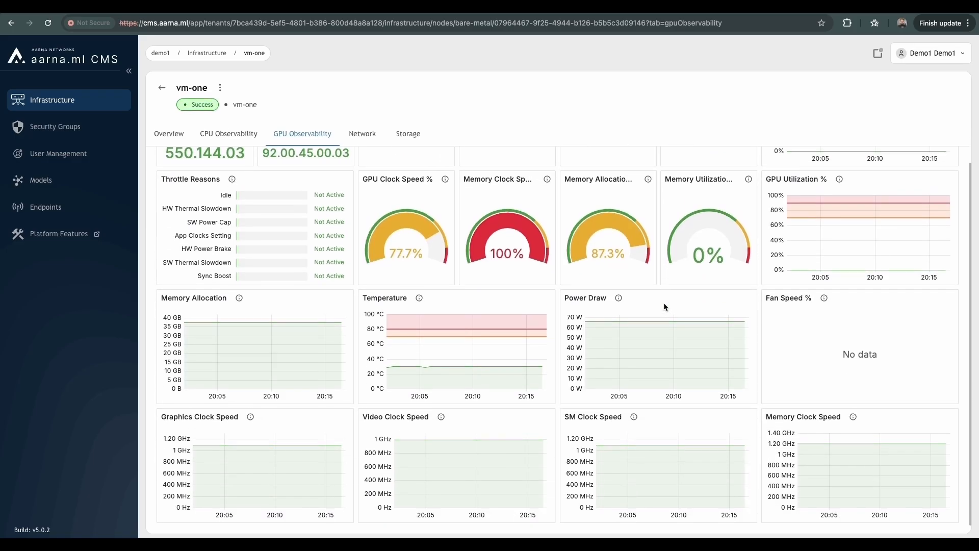
{"action": "scroll", "coordinate": [665, 306], "scroll_direction": "up", "scroll_amount": 2}
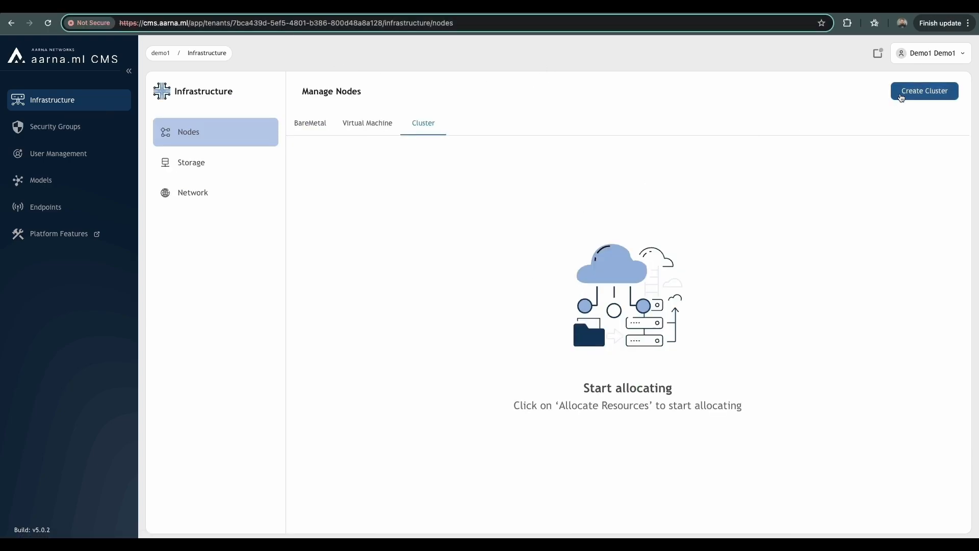
Start a new cluster for the tenant, naming it llm-cluster with the description "llm cluster"
{"action": "left_click", "coordinate": [900, 96]}
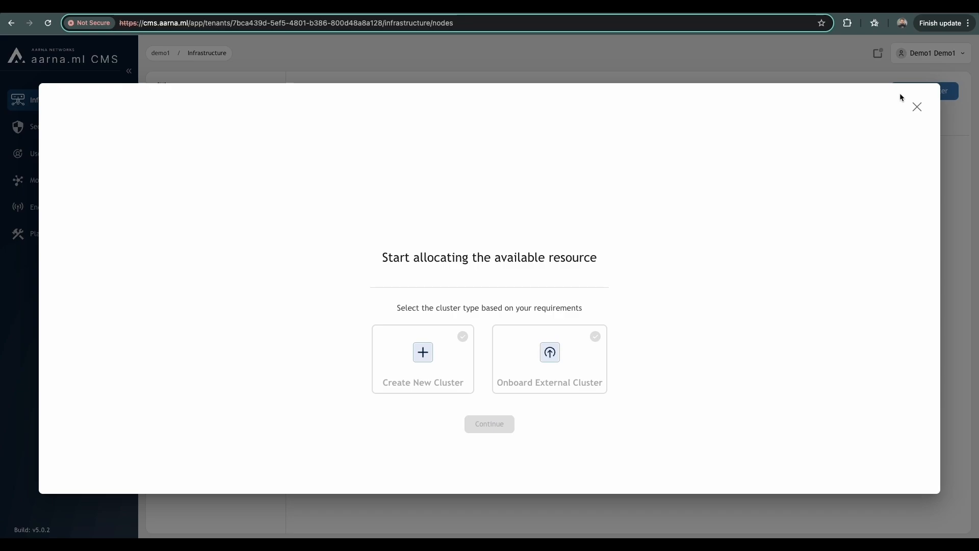
{"action": "left_click", "coordinate": [448, 365]}
{"action": "left_click", "coordinate": [485, 424]}
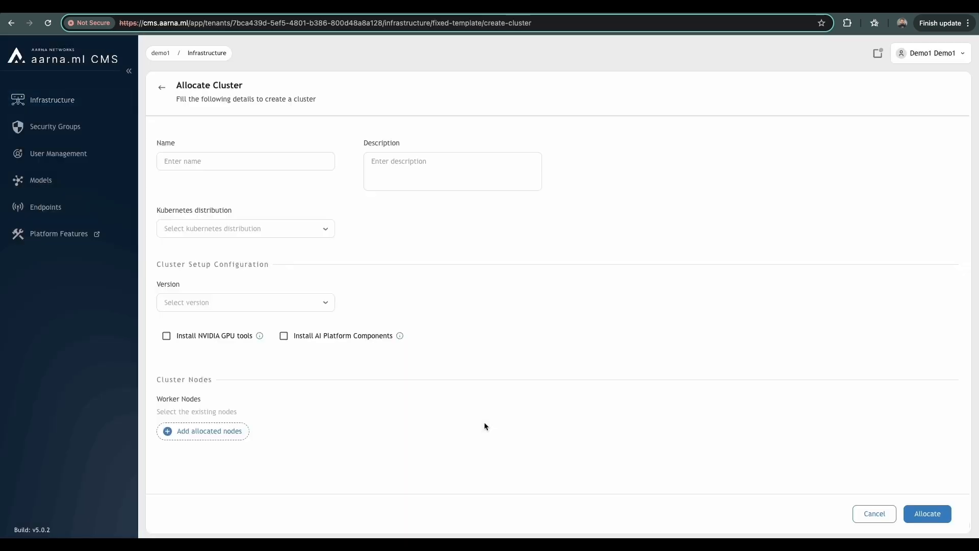
{"action": "left_click", "coordinate": [219, 165]}
{"action": "type", "text": "llama_3.2"}
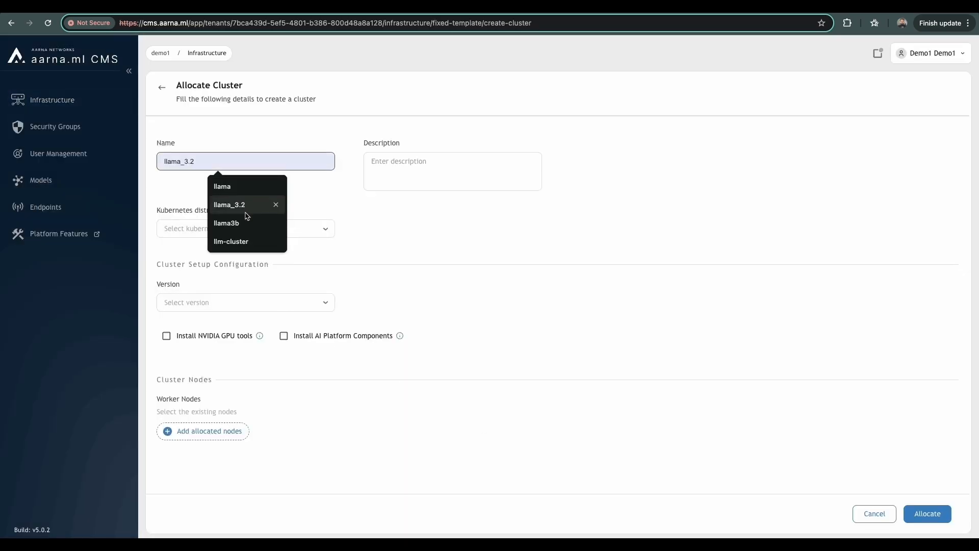
{"action": "left_click", "coordinate": [239, 242]}
{"action": "left_click", "coordinate": [391, 168]}
{"action": "type", "text": "llm cluster"}
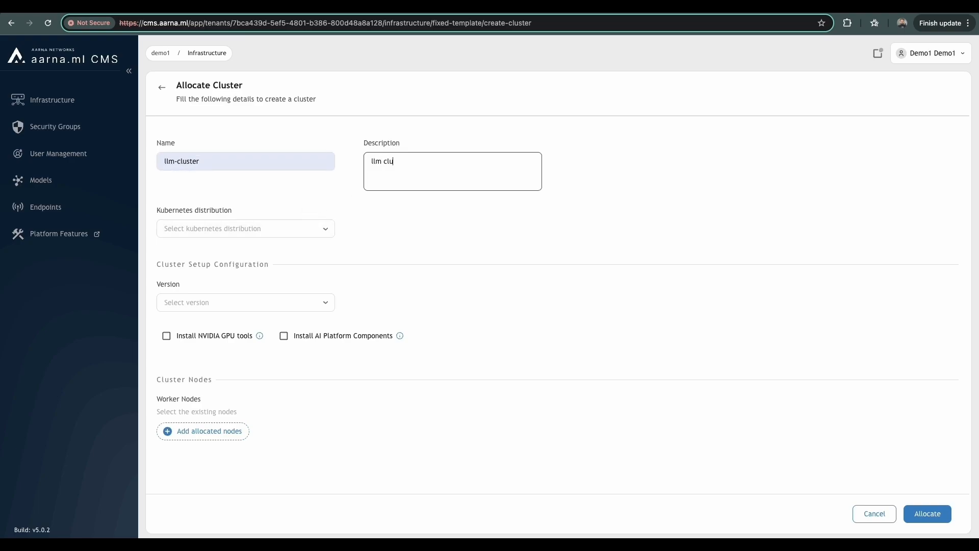
Set the cluster's Kubernetes distribution to Upstream and its version to 1.32
{"action": "left_click", "coordinate": [302, 229]}
{"action": "left_click", "coordinate": [264, 249]}
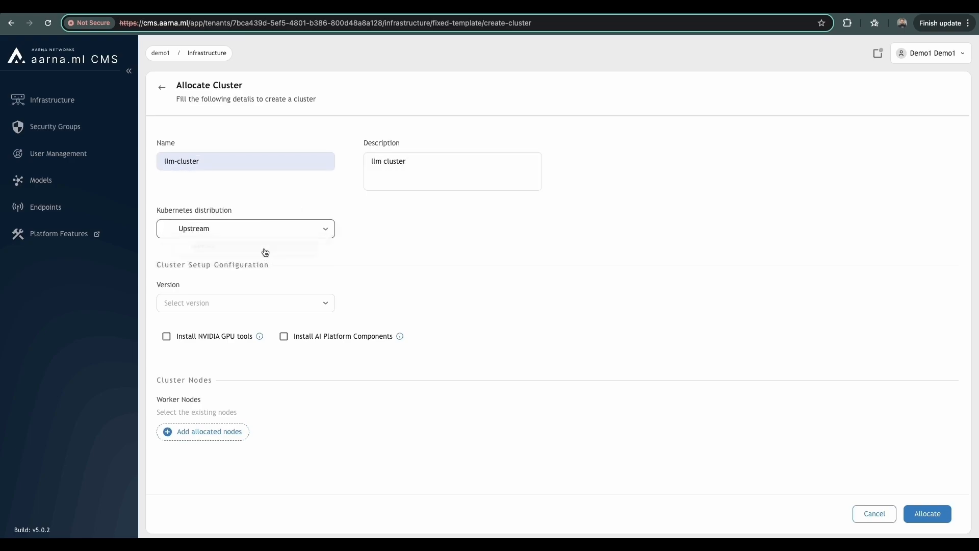
{"action": "left_click", "coordinate": [267, 301]}
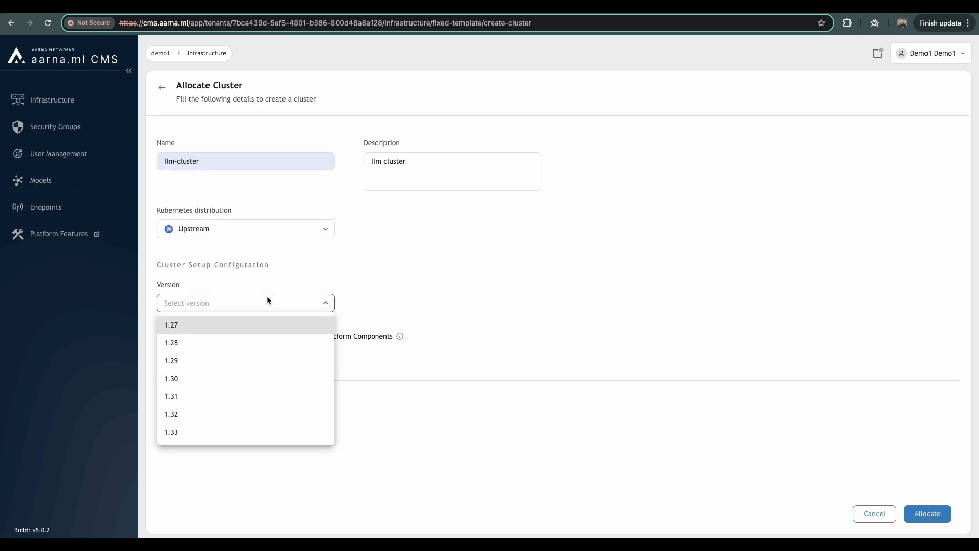
{"action": "left_click", "coordinate": [221, 420]}
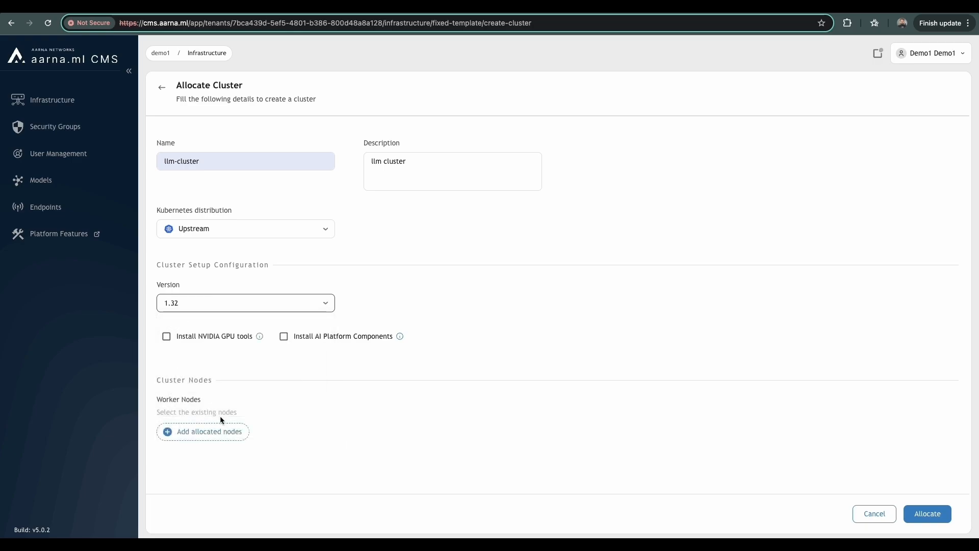
Enable installing NVIDIA GPU tools and AI Platform Components, and change the cluster version to 1.31
{"action": "left_click", "coordinate": [168, 338]}
{"action": "left_click", "coordinate": [283, 336]}
{"action": "left_click", "coordinate": [275, 306]}
{"action": "left_click", "coordinate": [215, 398]}
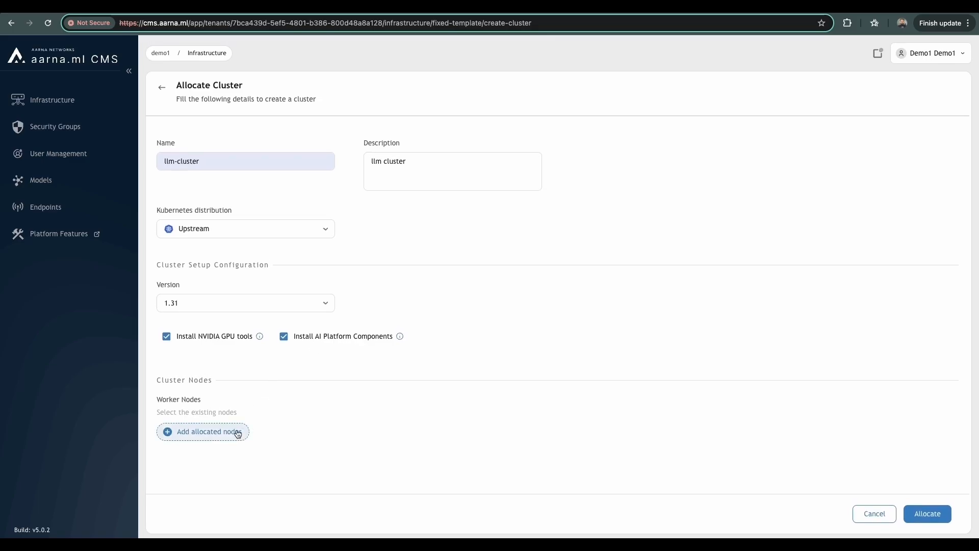
Add the bare-metal node vm-one as a worker node and allocate the cluster
{"action": "left_click", "coordinate": [236, 430]}
{"action": "left_click", "coordinate": [357, 307]}
{"action": "left_click", "coordinate": [612, 343]}
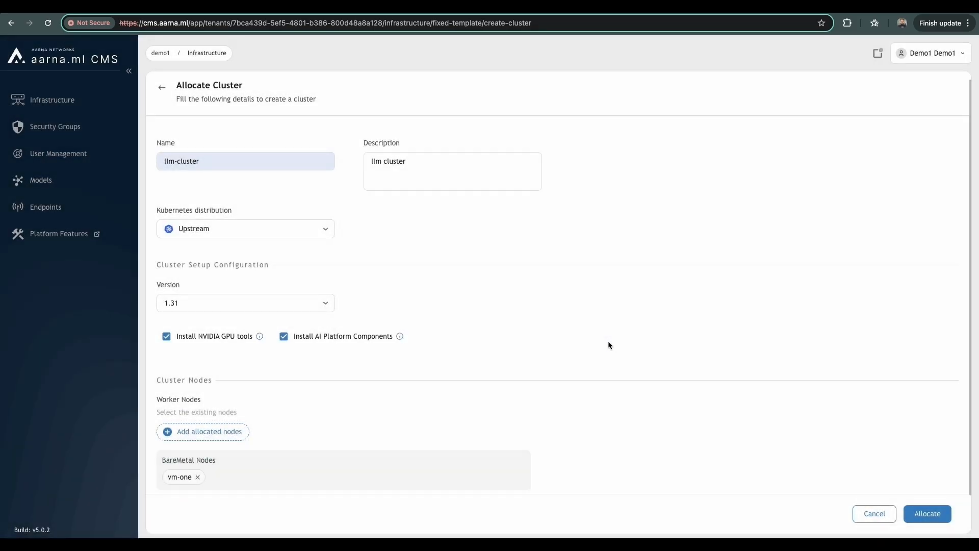
{"action": "scroll", "coordinate": [617, 380], "scroll_direction": "down", "scroll_amount": 1}
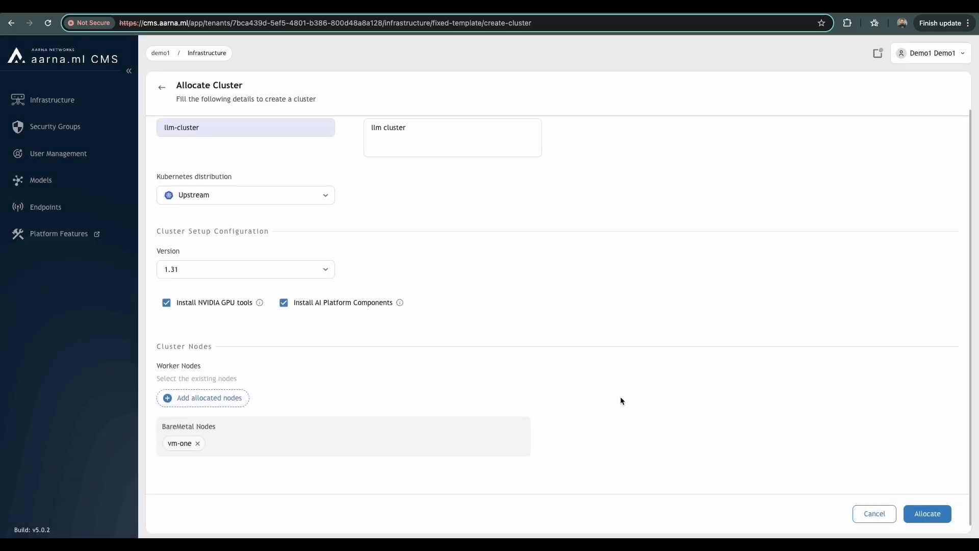
{"action": "left_click", "coordinate": [939, 515]}
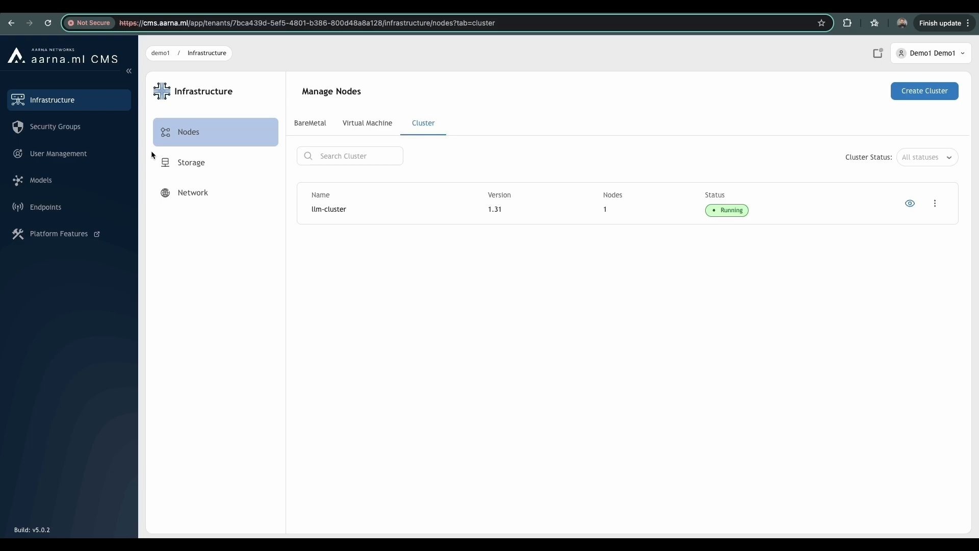
Start a new endpoint named llm-endpoint with the description "llm endpoint"
{"action": "left_click", "coordinate": [71, 207]}
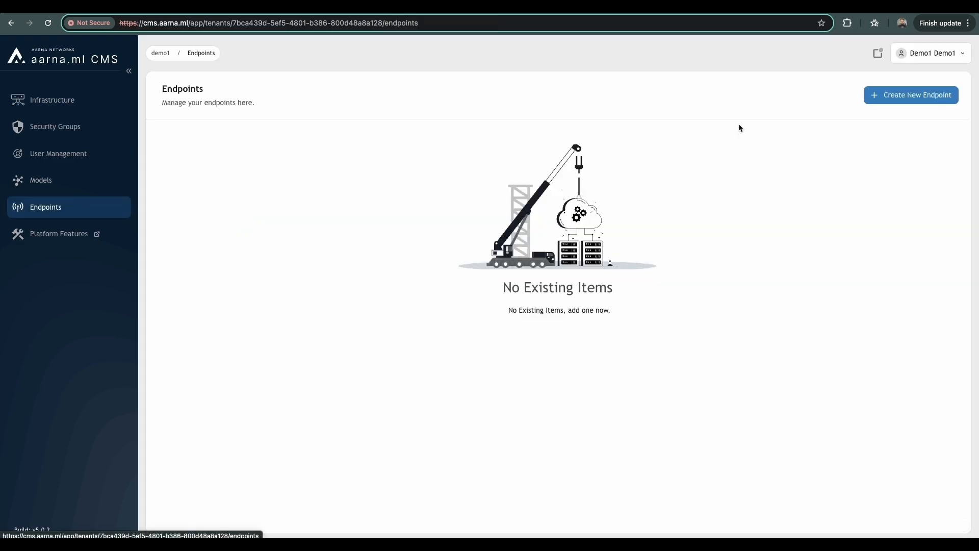
{"action": "left_click", "coordinate": [886, 98]}
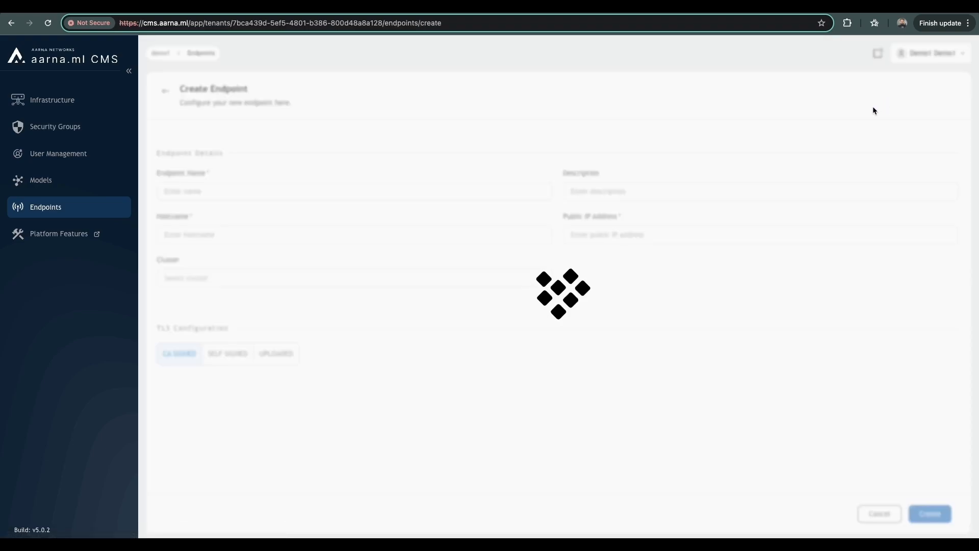
{"action": "left_click", "coordinate": [269, 193]}
{"action": "type", "text": "l"}
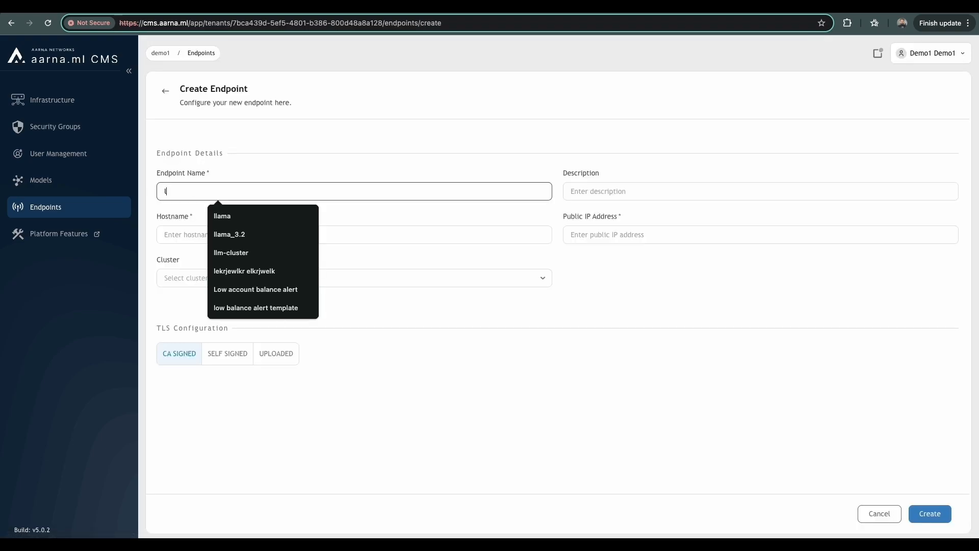
{"action": "type", "text": "lm-endpo"}
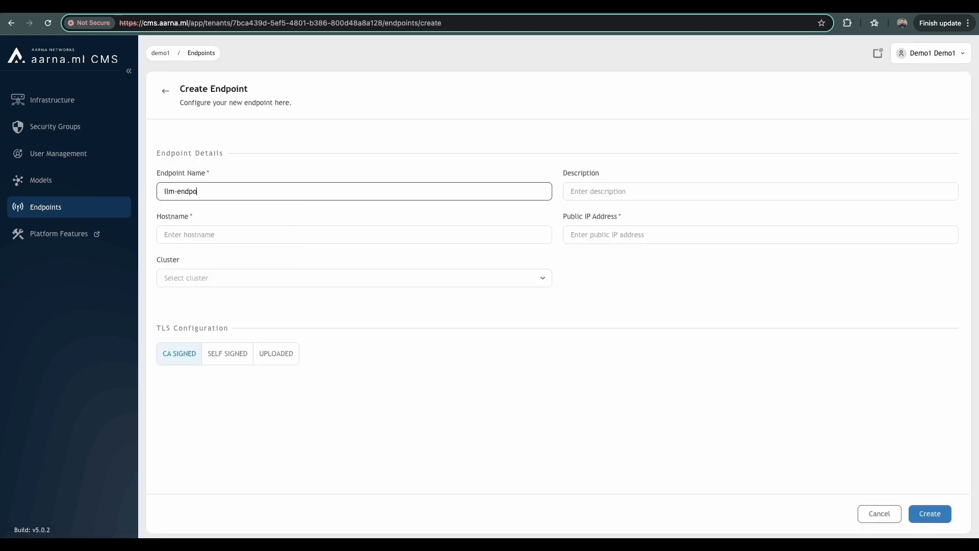
{"action": "type", "text": "int"}
{"action": "left_click", "coordinate": [568, 189]}
{"action": "type", "text": "llm endpoont"}
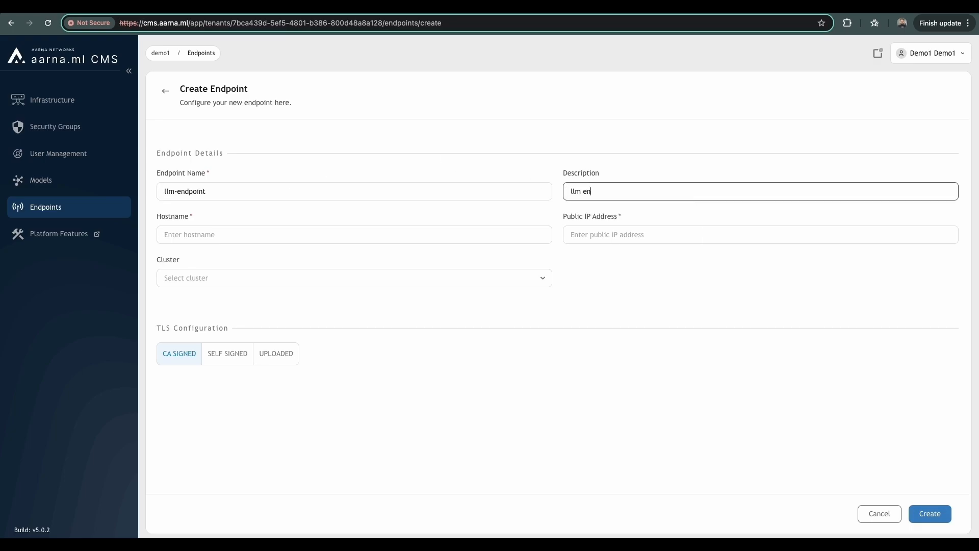
{"action": "left_click", "coordinate": [604, 193]}
{"action": "key", "text": "BackSpace"}
{"action": "type", "text": "i"}
{"action": "left_click", "coordinate": [634, 252]}
Set the endpoint's hostname to dev.api.aarna.ml and its public IP address to 34.100.146.152
{"action": "left_click", "coordinate": [340, 235]}
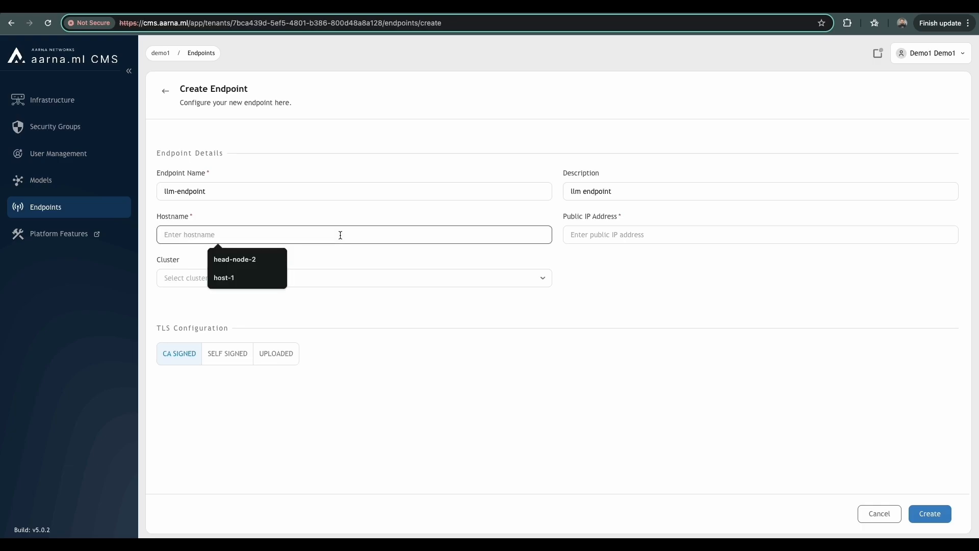
{"action": "type", "text": "api."}
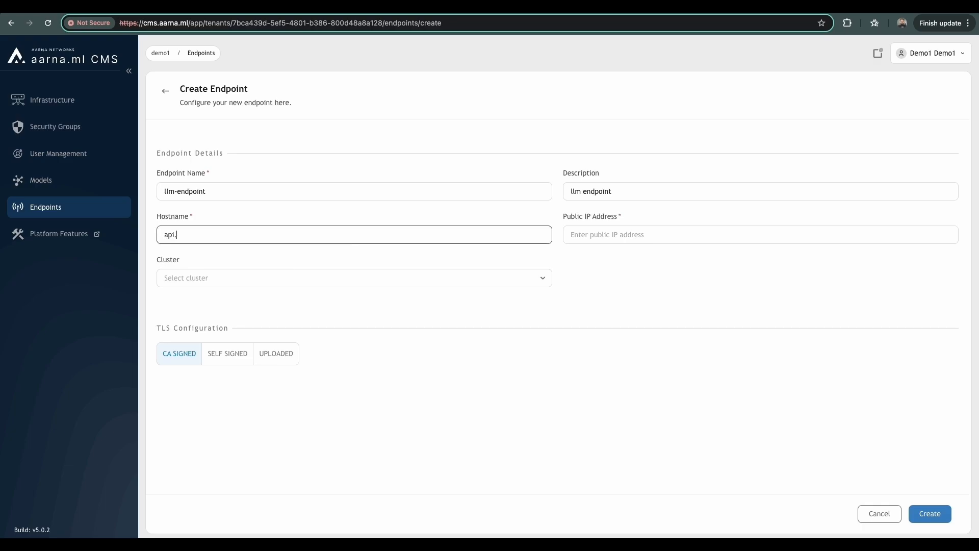
{"action": "type", "text": "aarna.ml"}
{"action": "left_click", "coordinate": [632, 236]}
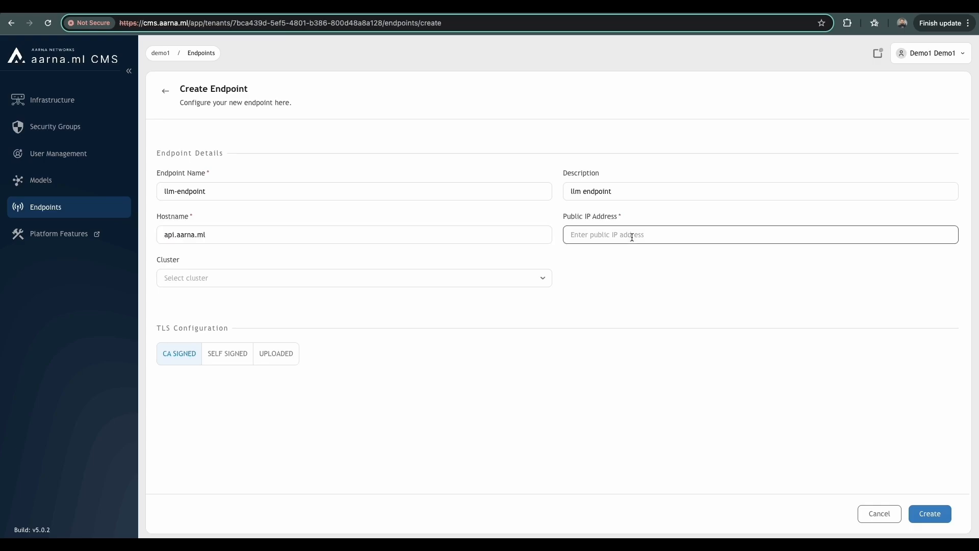
{"action": "type", "text": "34.100.146.152"}
{"action": "left_click", "coordinate": [259, 231]}
{"action": "type", "text": "dev."}
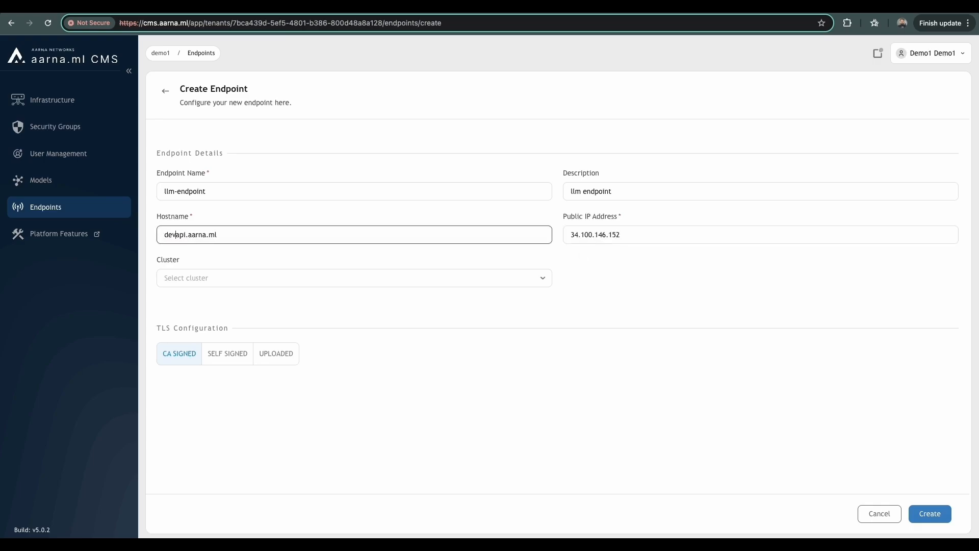
Assign the endpoint to llm-cluster and create it with CA Signed TLS after viewing the Self Signed and Uploaded options
{"action": "left_click", "coordinate": [312, 278]}
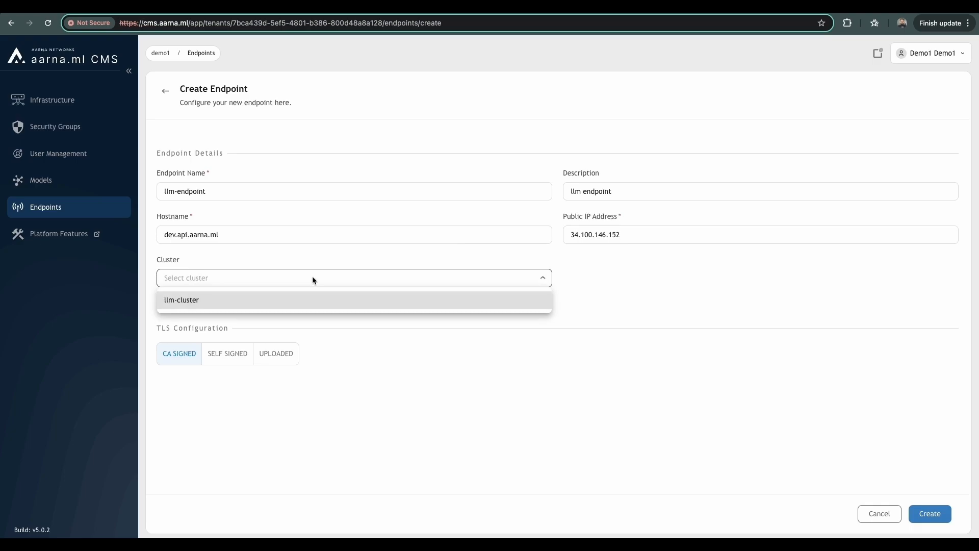
{"action": "left_click", "coordinate": [264, 303]}
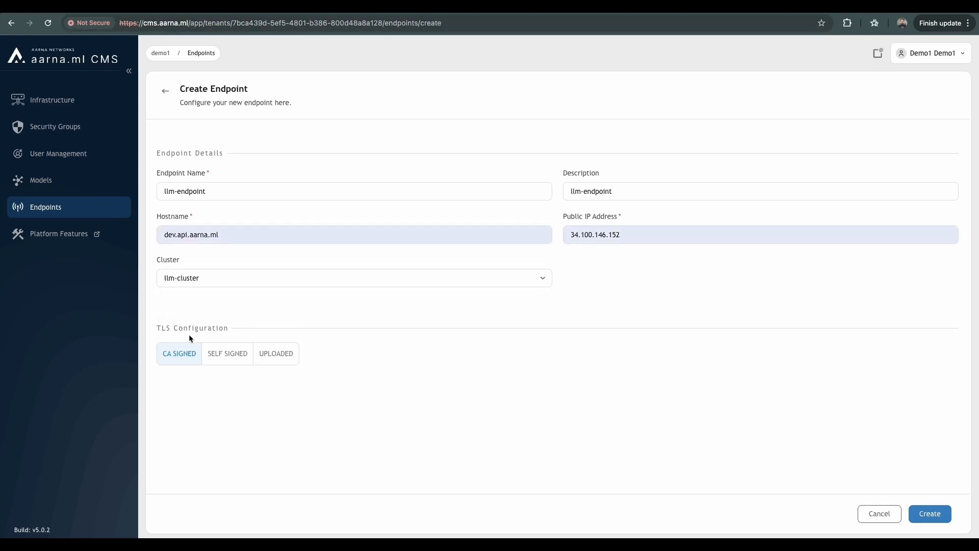
{"action": "left_click", "coordinate": [223, 356]}
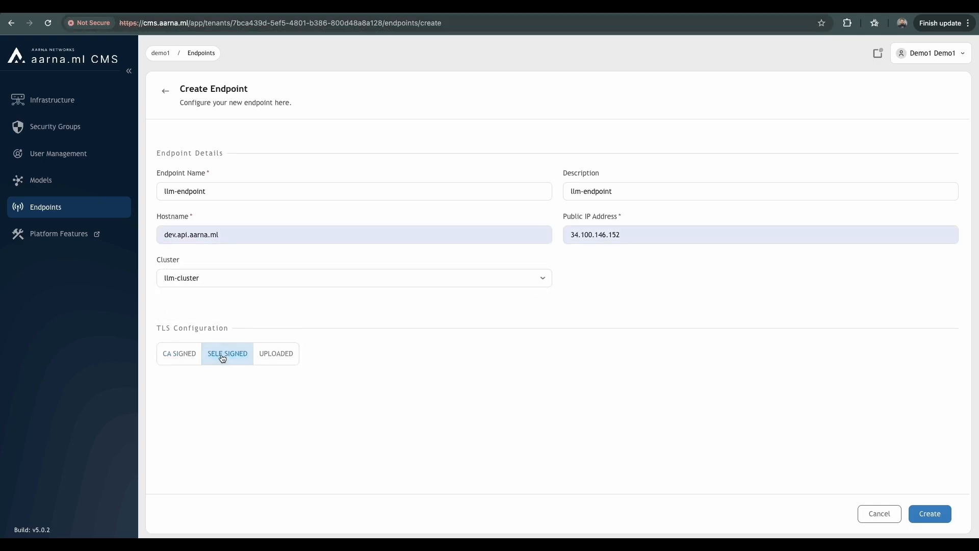
{"action": "left_click", "coordinate": [269, 355]}
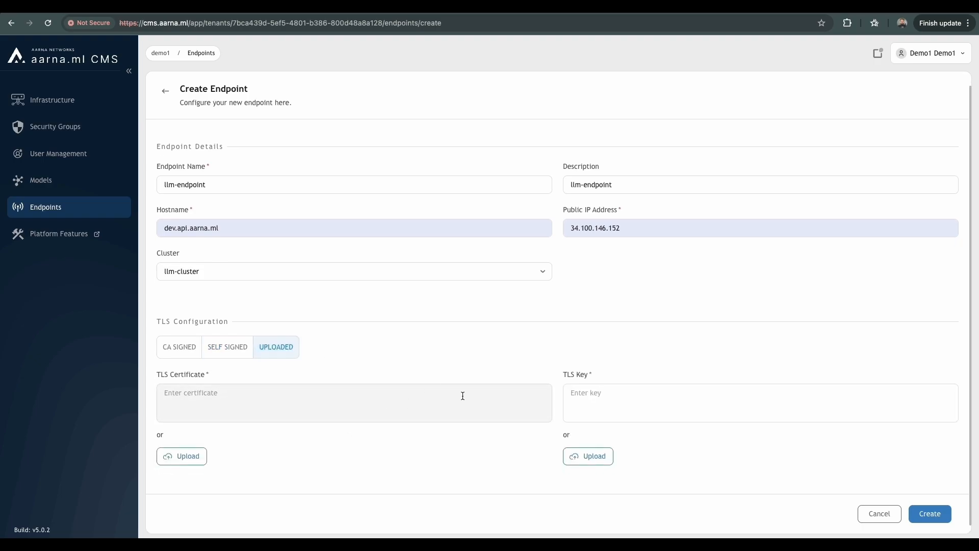
{"action": "left_click", "coordinate": [180, 348]}
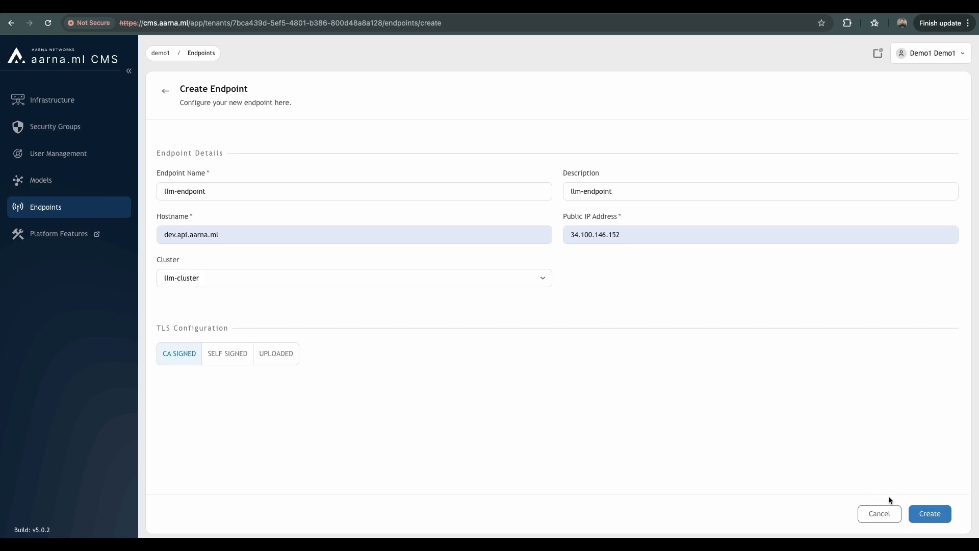
{"action": "left_click", "coordinate": [918, 514]}
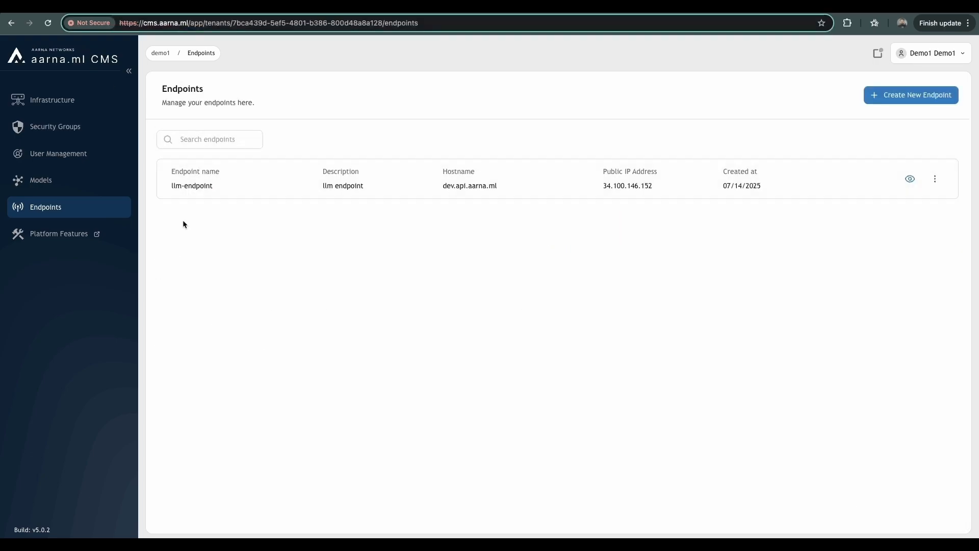
Start deploying Qwen/Qwen2.5-1.5B-Instruct from the available models under the name Qwen and continue to the deployment details
{"action": "left_click", "coordinate": [69, 188]}
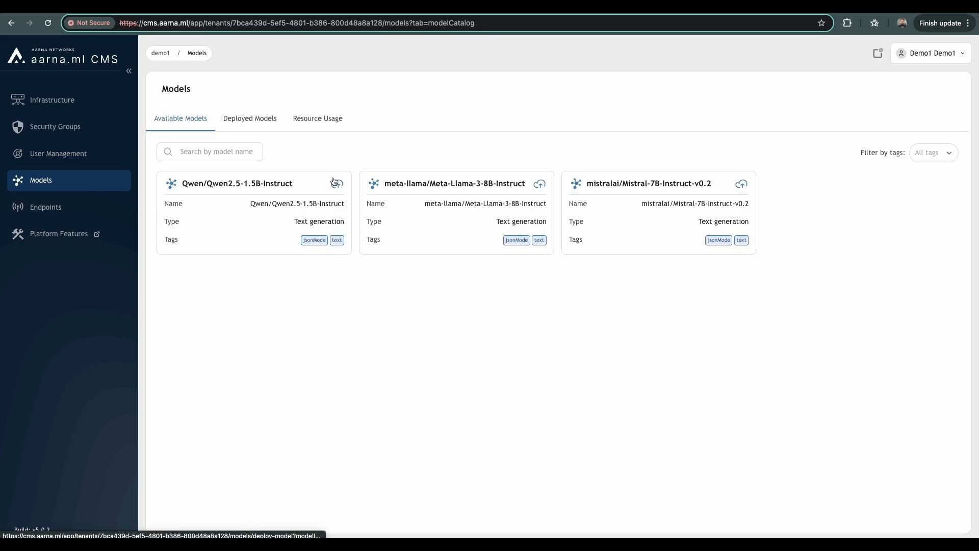
{"action": "left_click", "coordinate": [250, 118]}
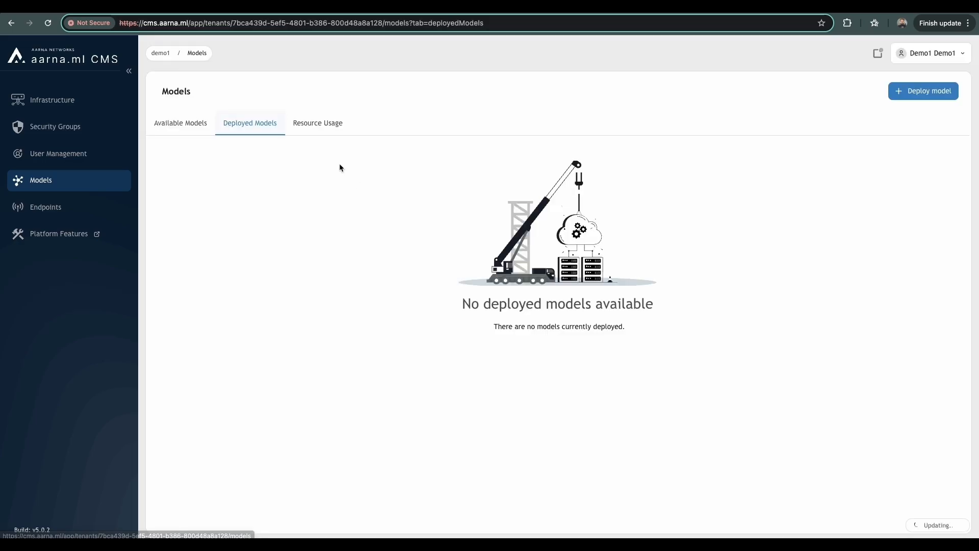
{"action": "left_click", "coordinate": [185, 125]}
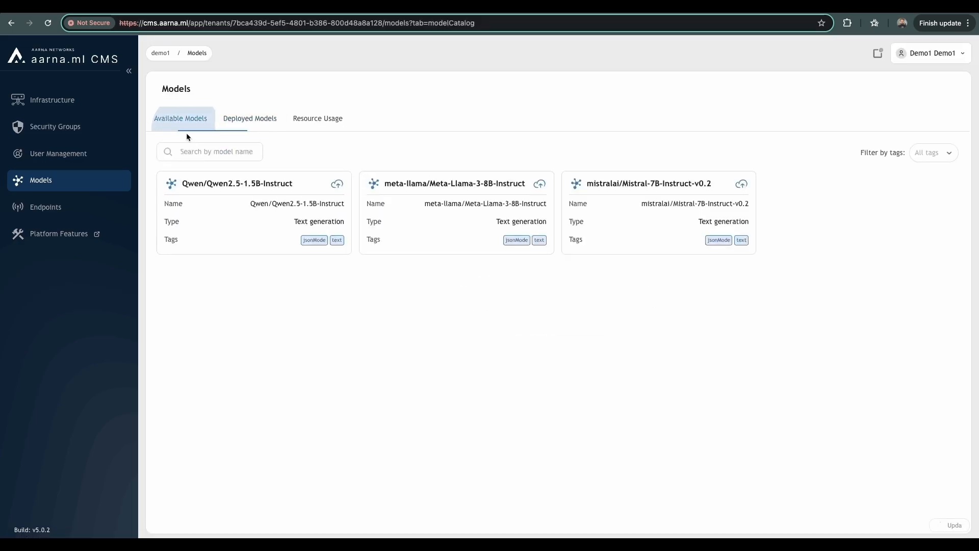
{"action": "left_click", "coordinate": [337, 185]}
{"action": "left_click", "coordinate": [289, 213]}
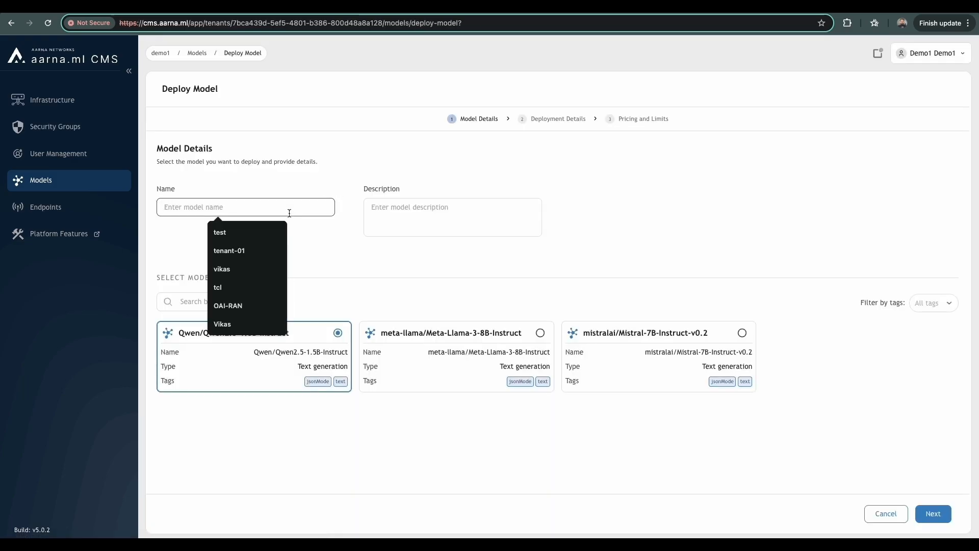
{"action": "type", "text": "Qwen"}
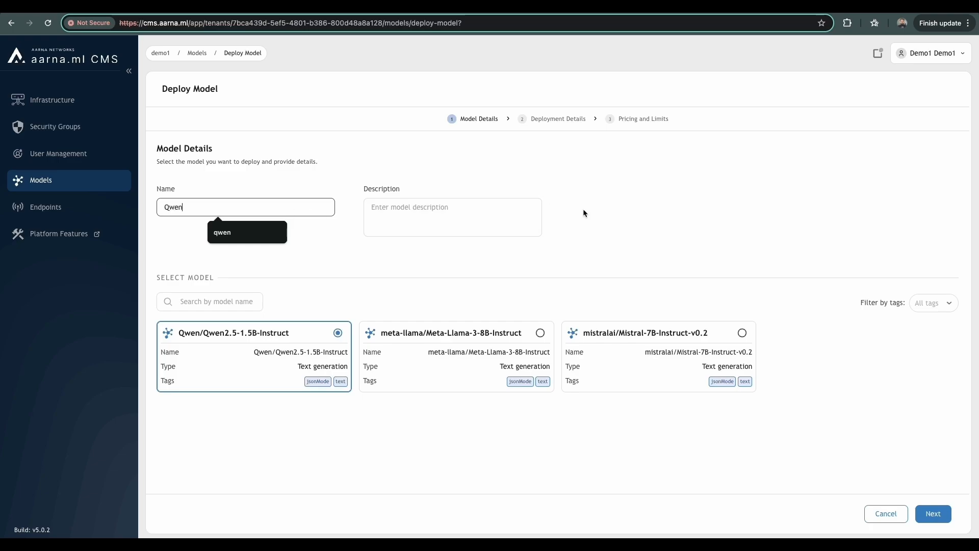
{"action": "left_click", "coordinate": [584, 214]}
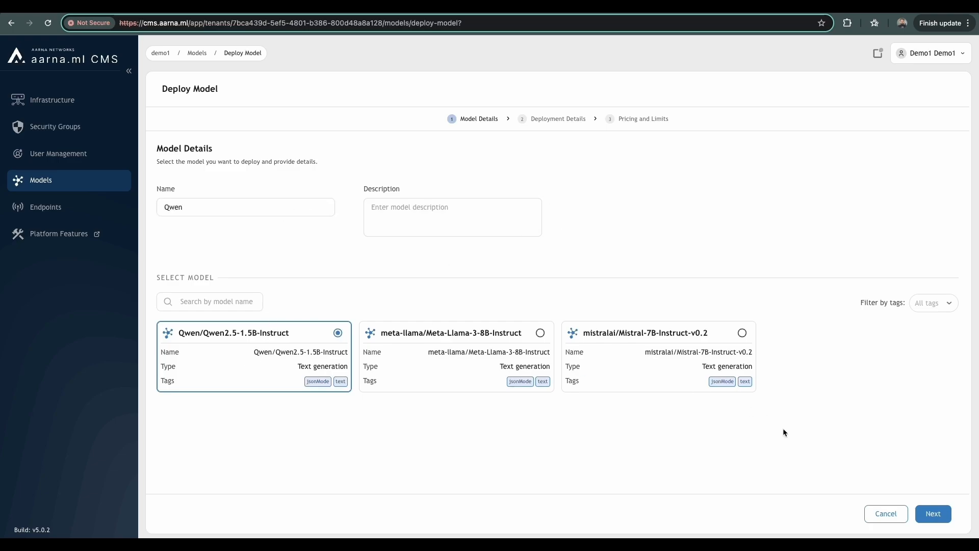
{"action": "left_click", "coordinate": [933, 514]}
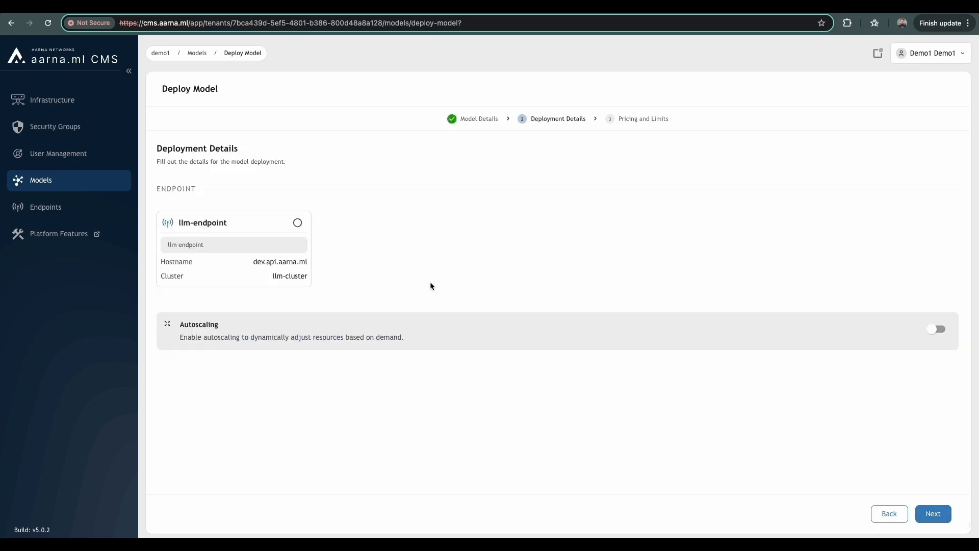
Select llm-endpoint for the deployment and configure one A100-SXM4 GPU
{"action": "left_click", "coordinate": [262, 231]}
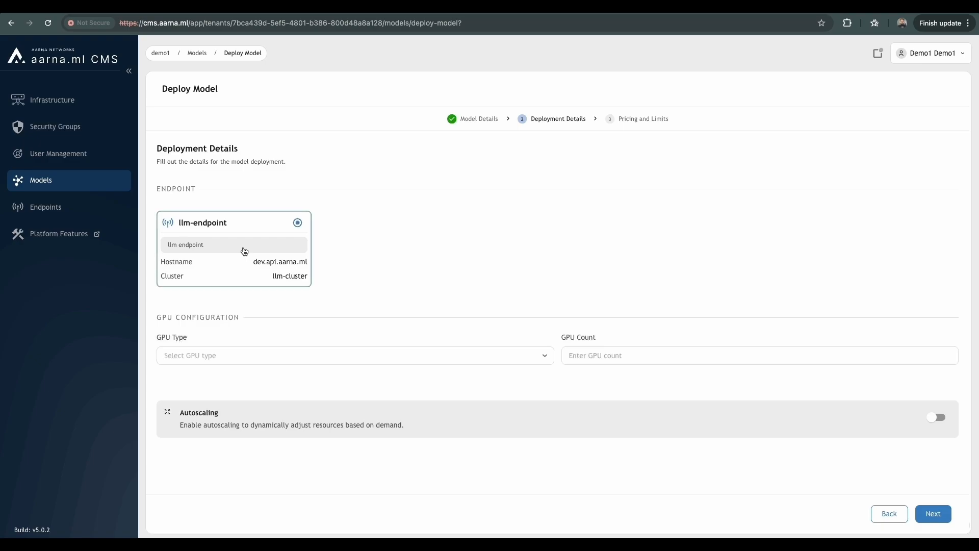
{"action": "left_click", "coordinate": [288, 352]}
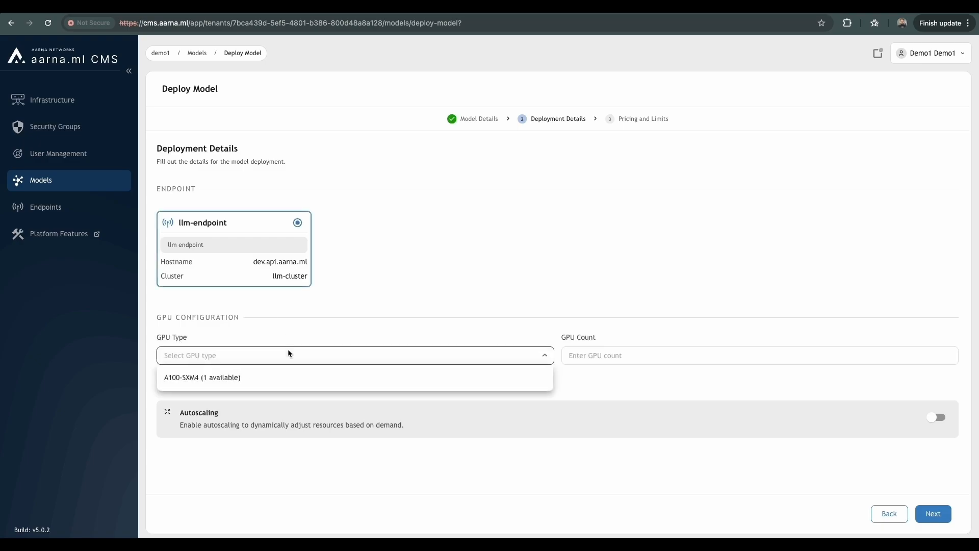
{"action": "left_click", "coordinate": [260, 377]}
{"action": "left_click", "coordinate": [575, 352]}
{"action": "type", "text": "1"}
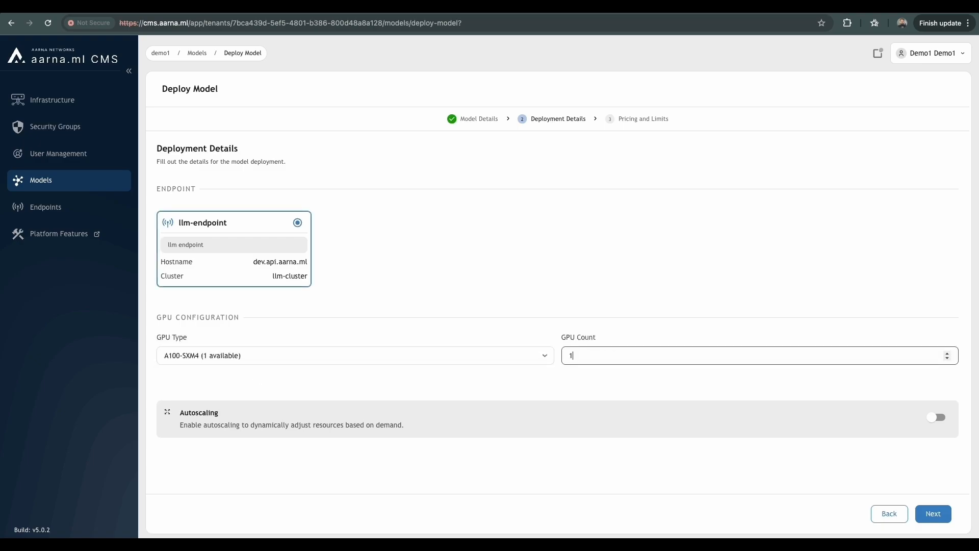
View the autoscaling options, including the Pending Requests strategy, and turn autoscaling back off
{"action": "left_click", "coordinate": [937, 417]}
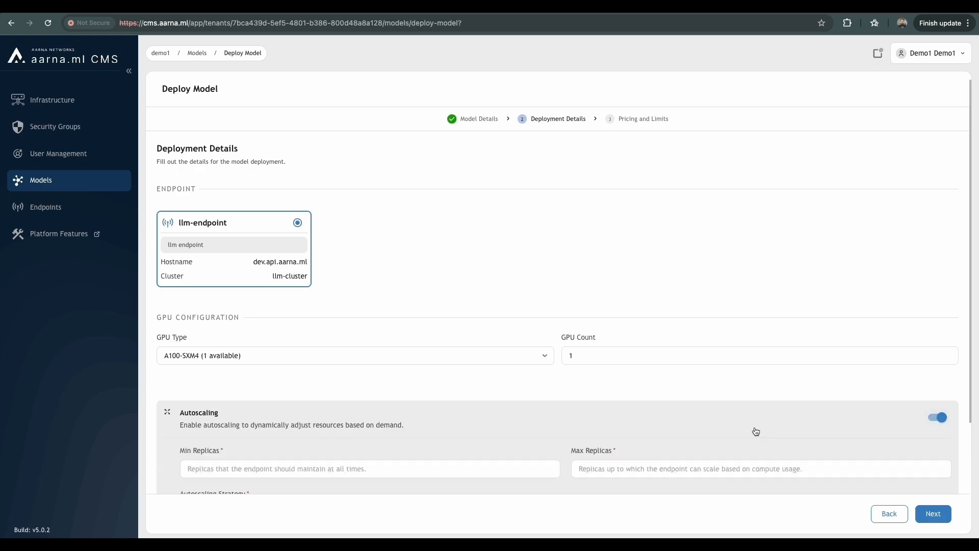
{"action": "scroll", "coordinate": [755, 431], "scroll_direction": "down", "scroll_amount": 3}
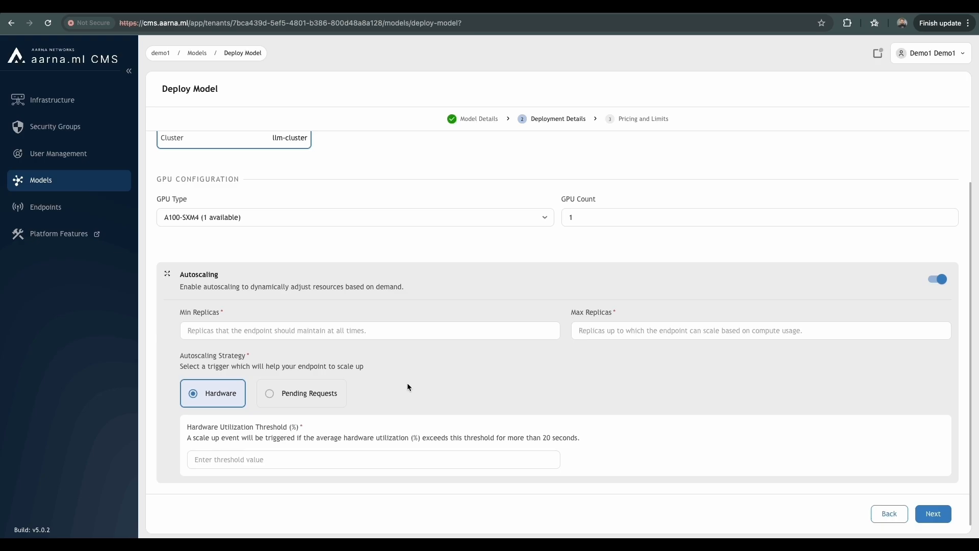
{"action": "left_click", "coordinate": [328, 400]}
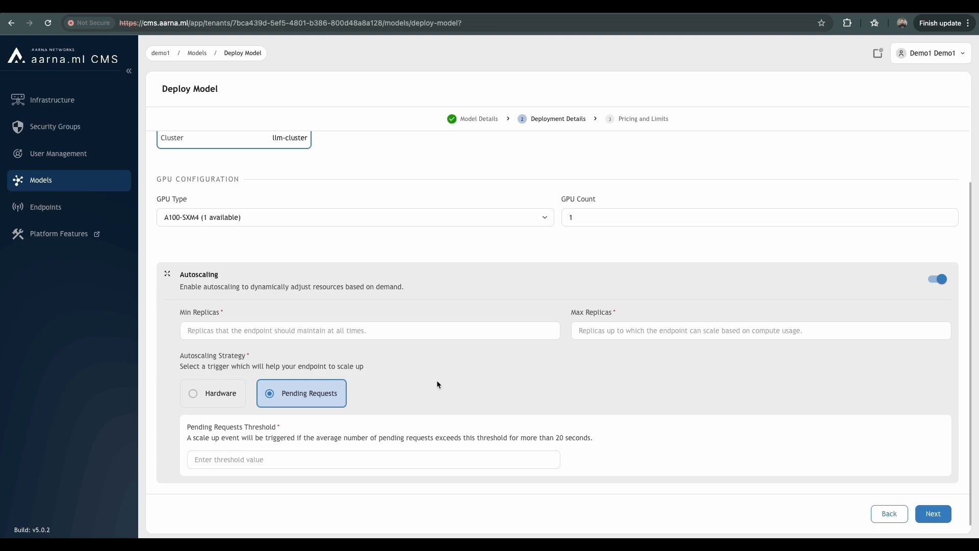
{"action": "scroll", "coordinate": [804, 299], "scroll_direction": "up", "scroll_amount": 3}
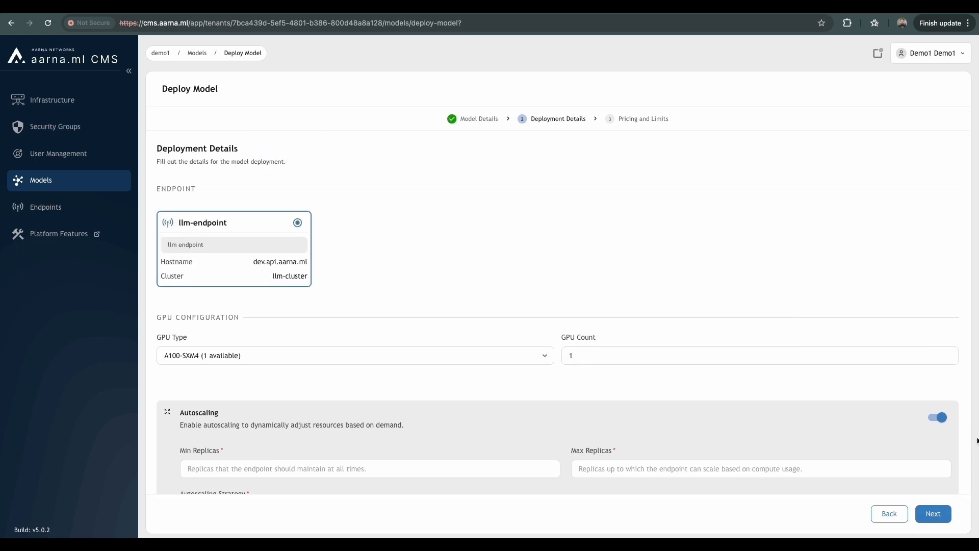
{"action": "left_click", "coordinate": [937, 418]}
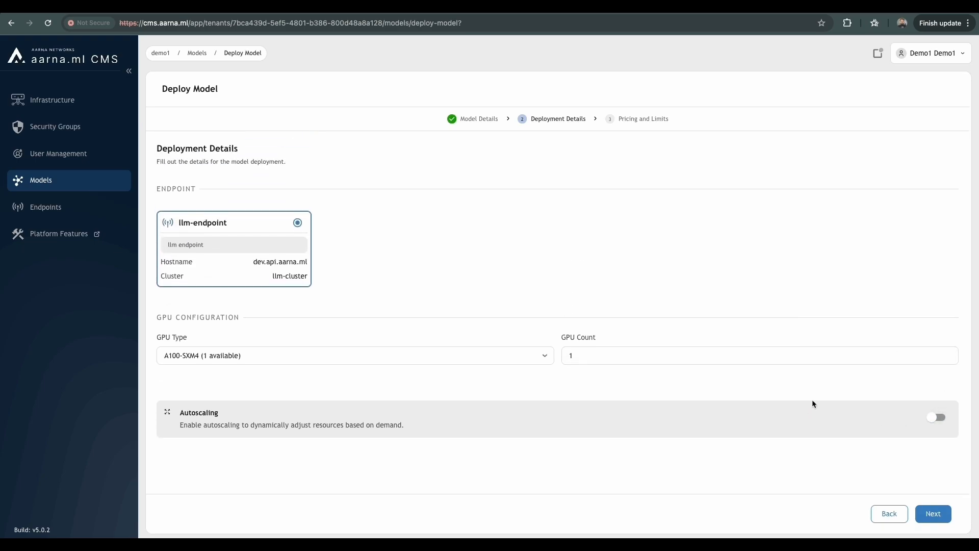
Set the model's rate limit to 200000 tokens per minute and 120 requests per minute
{"action": "left_click", "coordinate": [933, 513]}
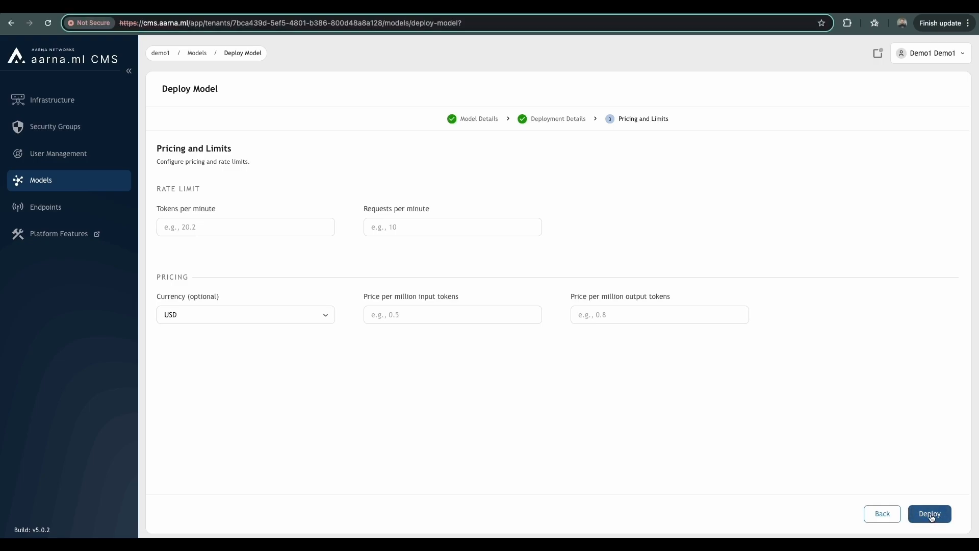
{"action": "left_click", "coordinate": [255, 227]}
{"action": "type", "text": "200000"}
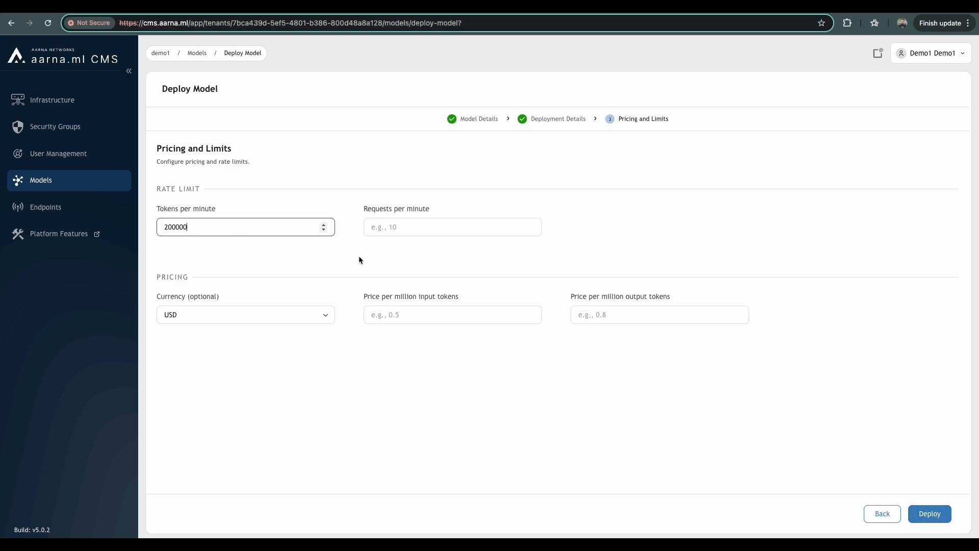
{"action": "left_click", "coordinate": [399, 226]}
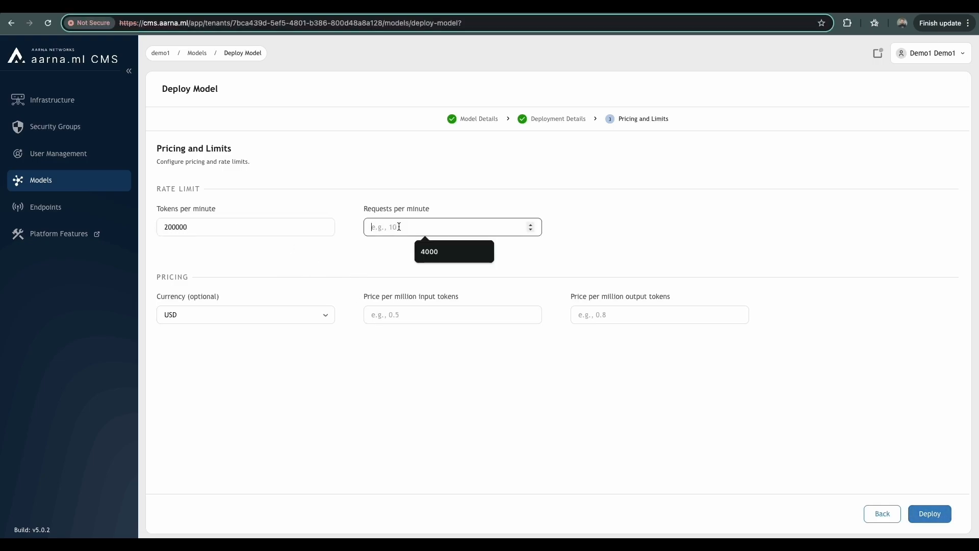
{"action": "type", "text": "120"}
{"action": "left_click", "coordinate": [369, 255]}
Price the model at 2.5 USD per million input tokens and 1.5 USD per million output tokens, and deploy it
{"action": "left_click", "coordinate": [406, 316]}
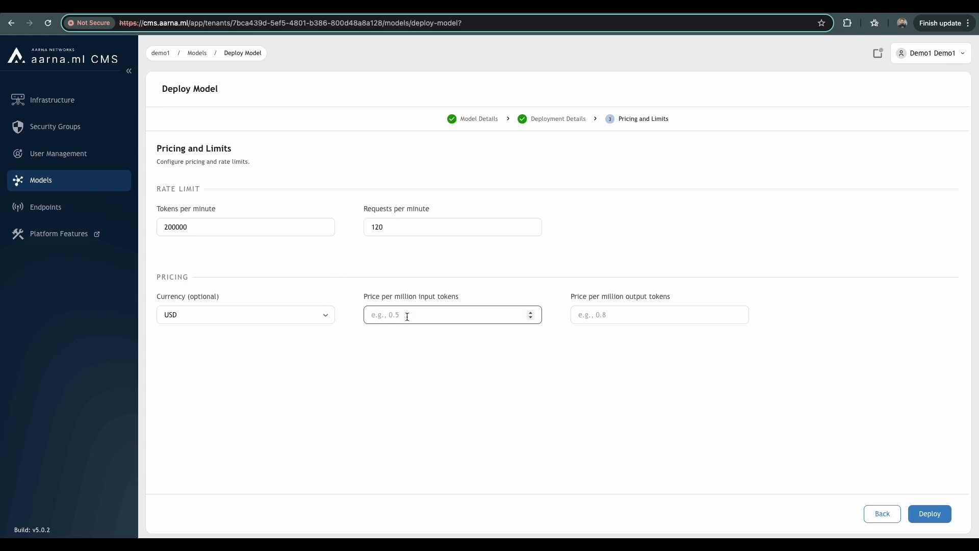
{"action": "type", "text": "2.5"}
{"action": "left_click", "coordinate": [617, 315]}
{"action": "type", "text": "1.5"}
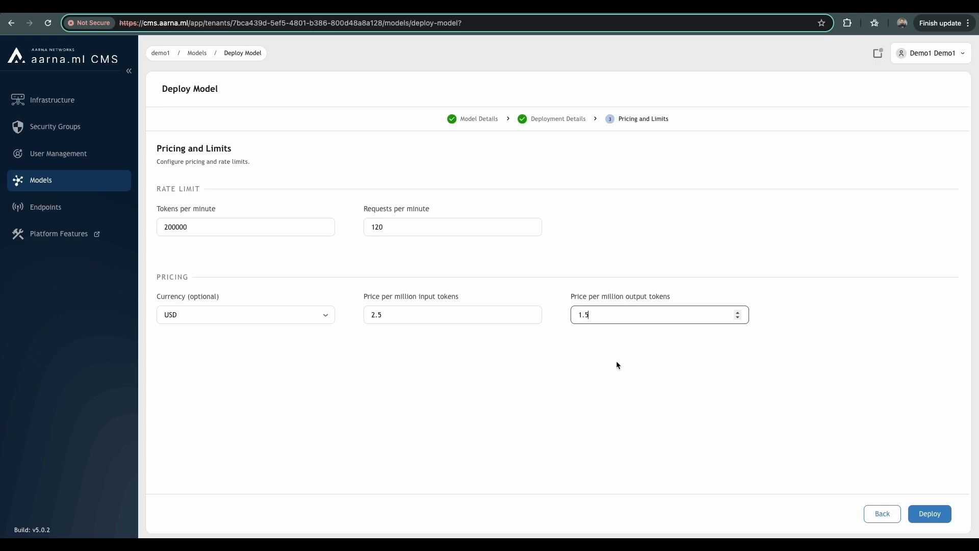
{"action": "left_click", "coordinate": [616, 403]}
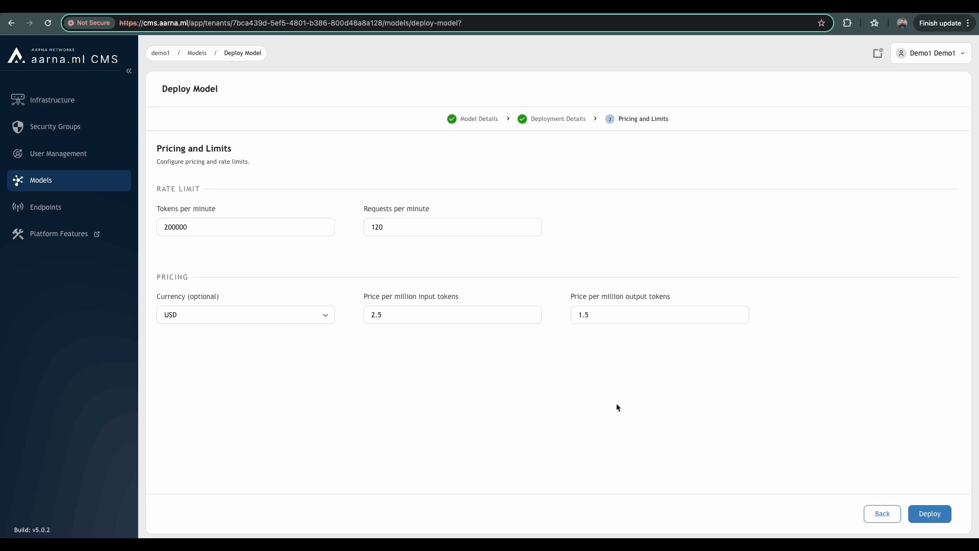
{"action": "left_click", "coordinate": [929, 514]}
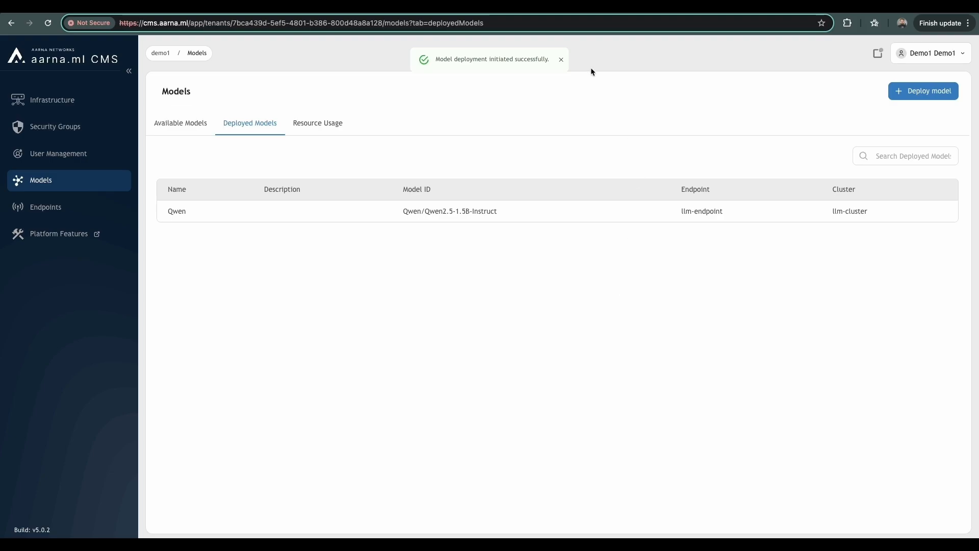
{"action": "left_click", "coordinate": [562, 61]}
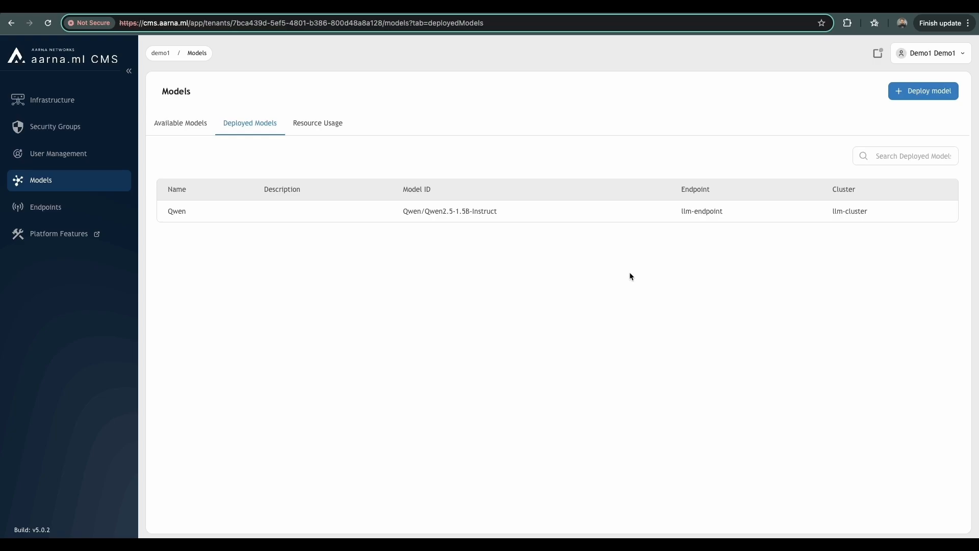
Create an API key named dev in the Platform Features settings and copy the generated key
{"action": "left_click", "coordinate": [56, 233]}
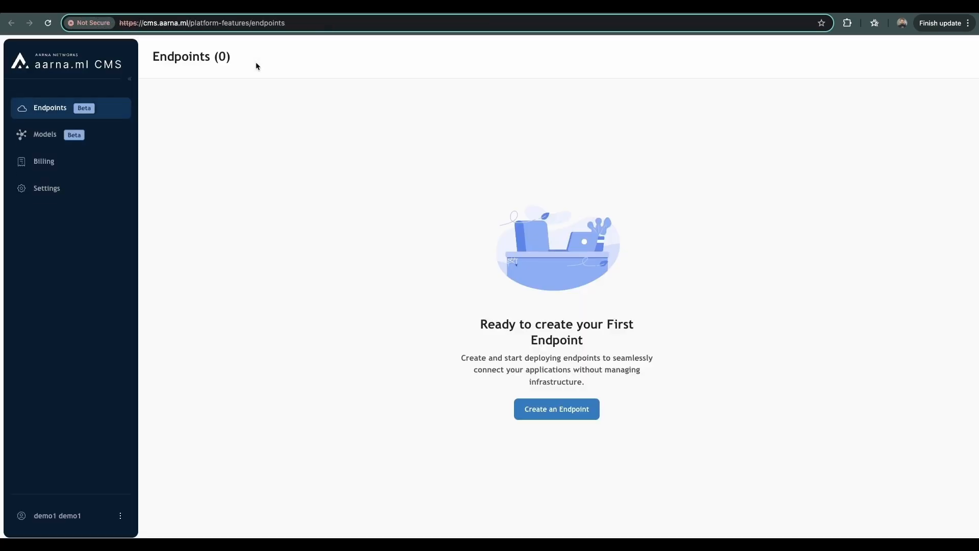
{"action": "left_click", "coordinate": [51, 135]}
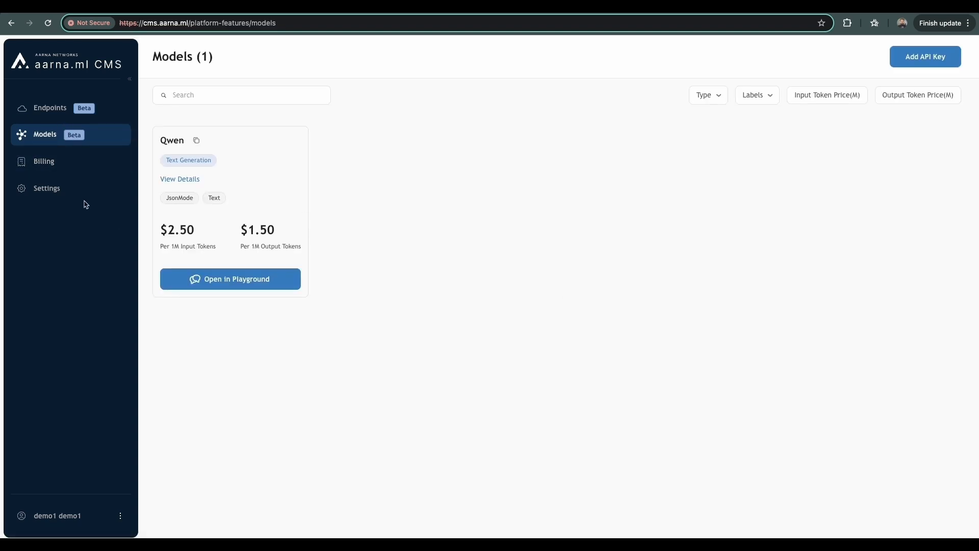
{"action": "left_click", "coordinate": [52, 188]}
{"action": "left_click", "coordinate": [541, 416]}
{"action": "left_click", "coordinate": [364, 305]}
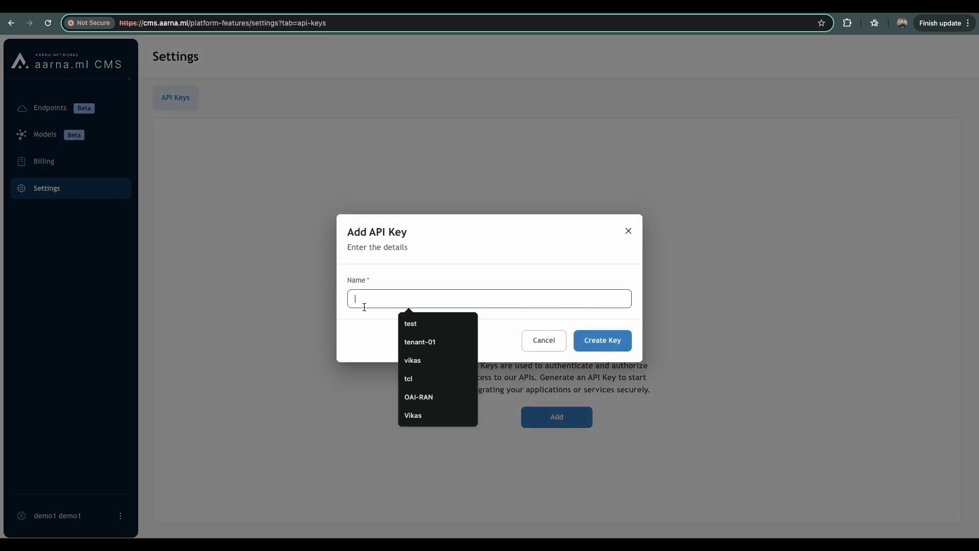
{"action": "type", "text": "dev"}
{"action": "left_click", "coordinate": [602, 340]}
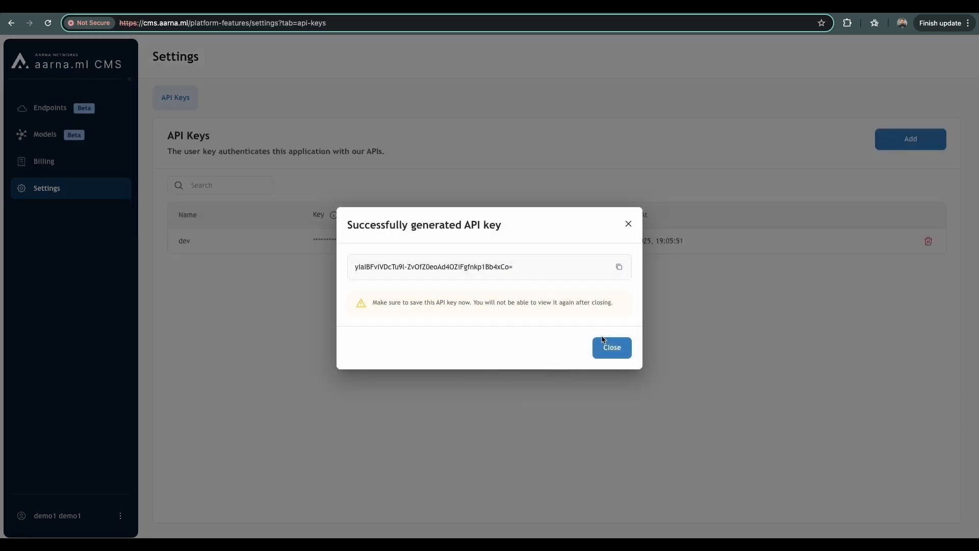
{"action": "left_click", "coordinate": [619, 268]}
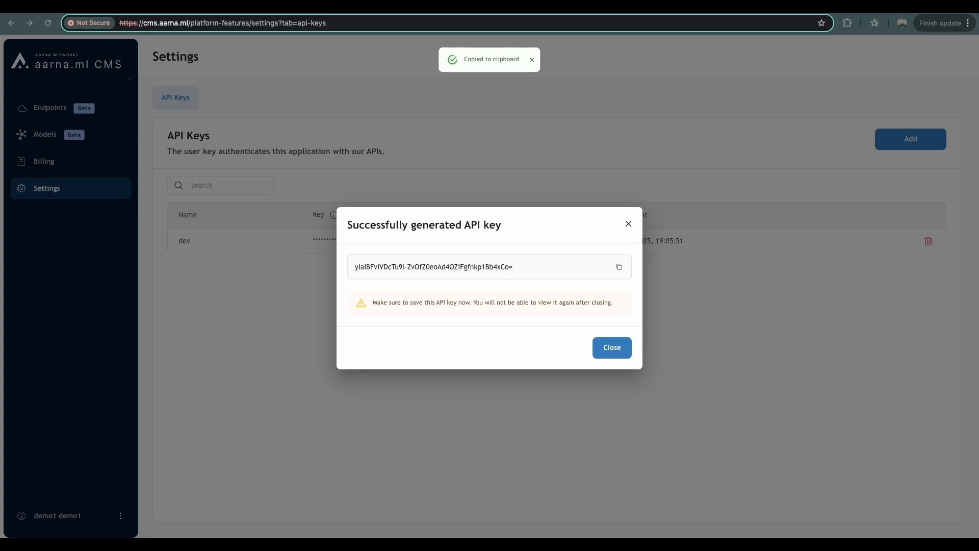
{"action": "left_click", "coordinate": [610, 360]}
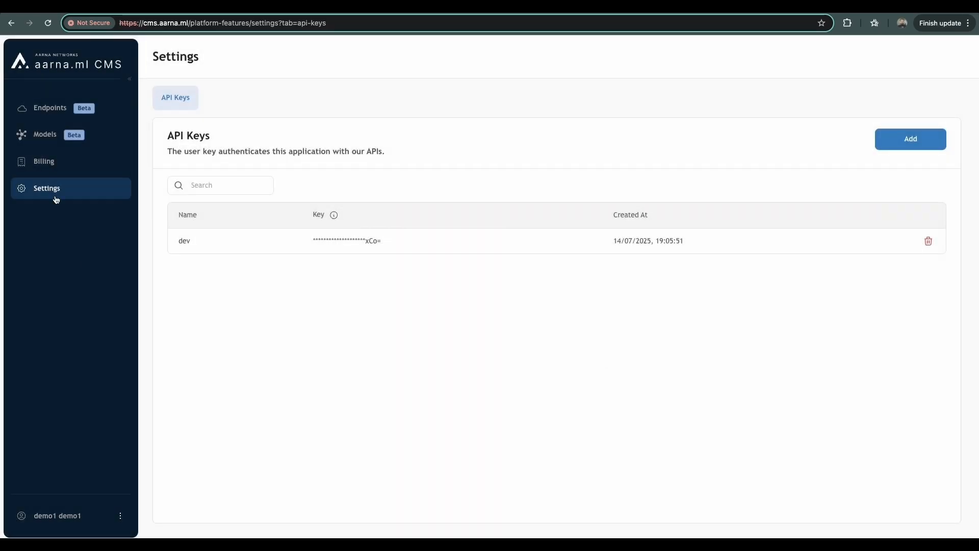
Open the Qwen model in the Playground, ask "how to create a k8s secret ?" and review the answer from its beginning
{"action": "left_click", "coordinate": [51, 138]}
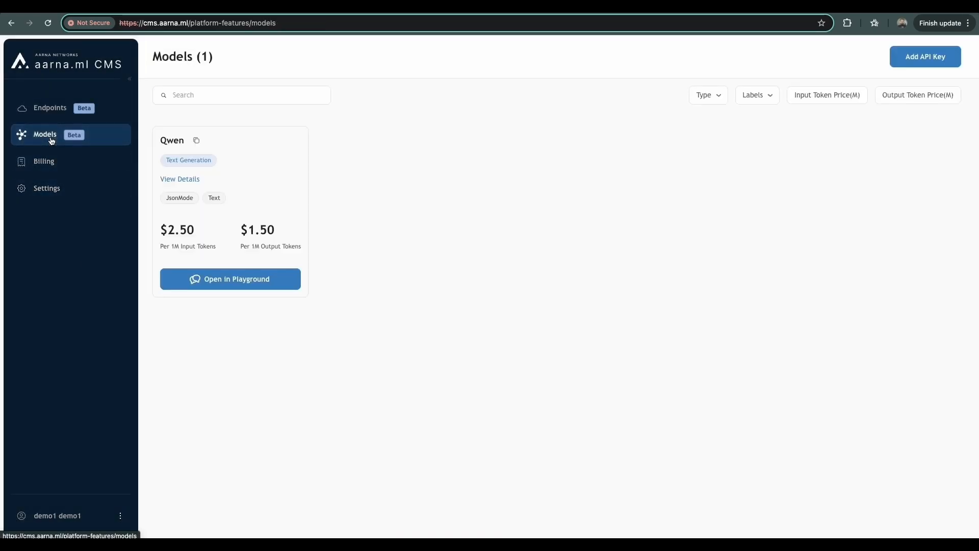
{"action": "left_click", "coordinate": [255, 284]}
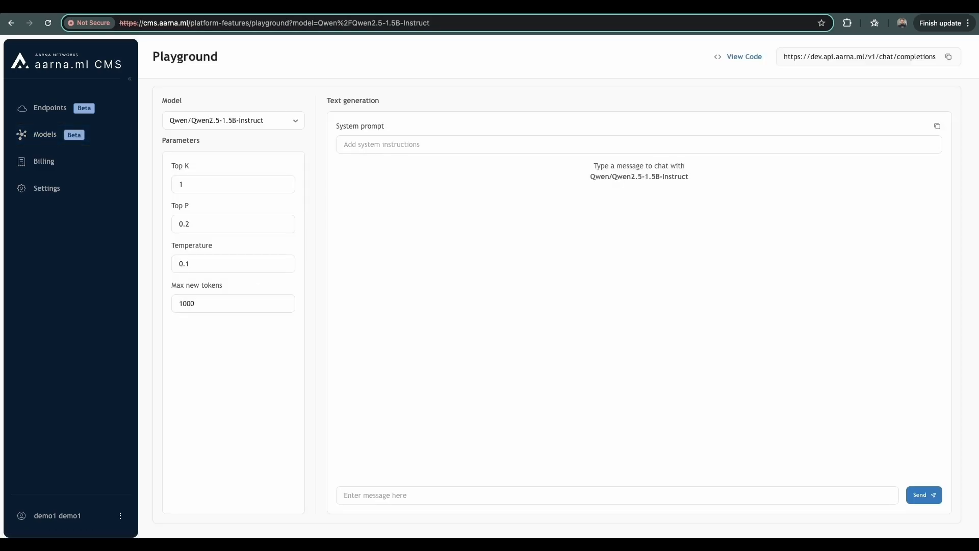
{"action": "left_click", "coordinate": [454, 497]}
{"action": "type", "text": "how to cre"}
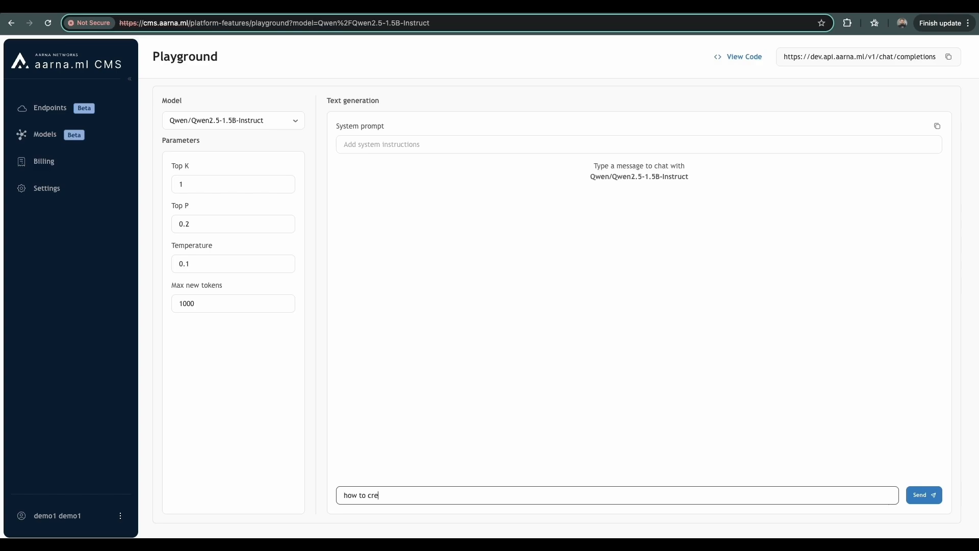
{"action": "type", "text": "ate a k8s secret ?"}
{"action": "key", "text": "Return"}
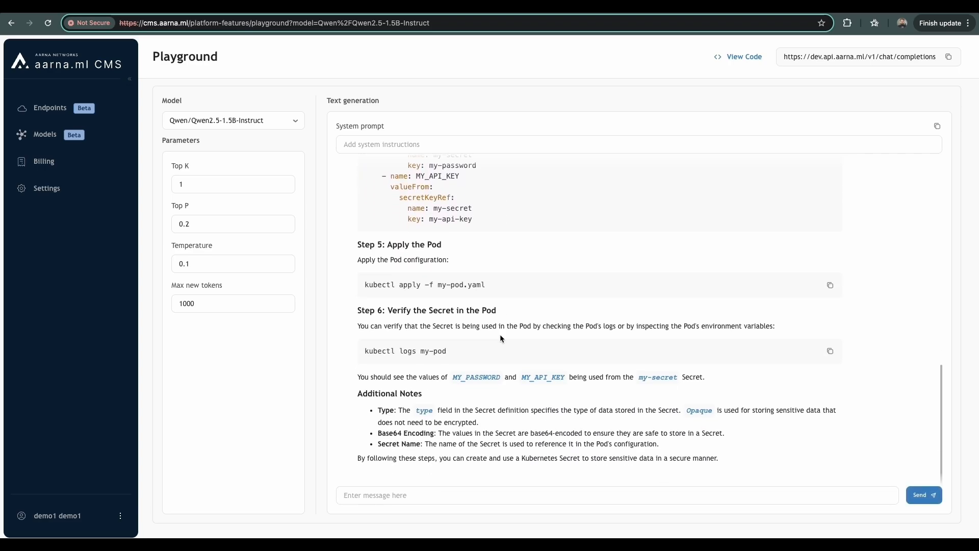
{"action": "scroll", "coordinate": [501, 338], "scroll_direction": "up", "scroll_amount": 3}
{"action": "scroll", "coordinate": [500, 335], "scroll_direction": "up", "scroll_amount": 5}
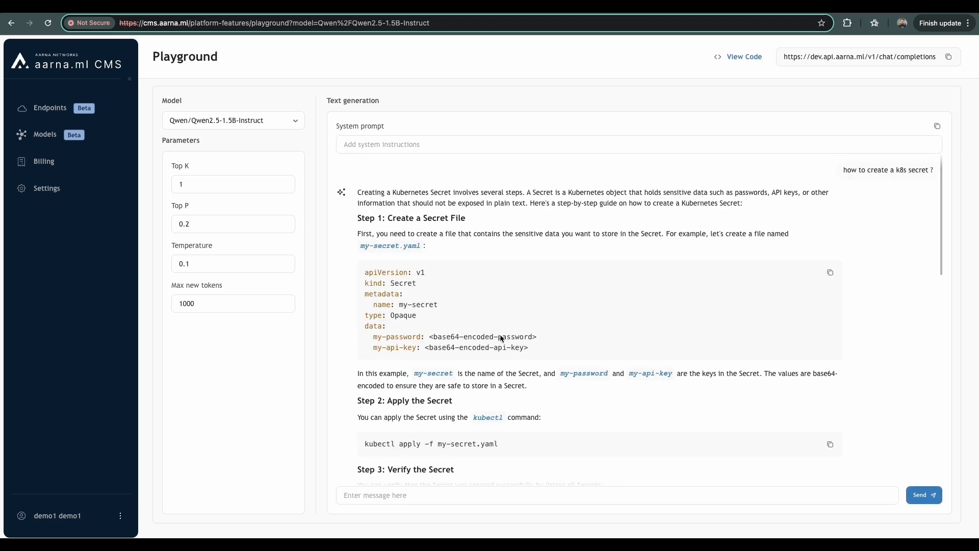
Check the token usage by model in Billing and view the time range options without changing them
{"action": "left_click", "coordinate": [53, 161]}
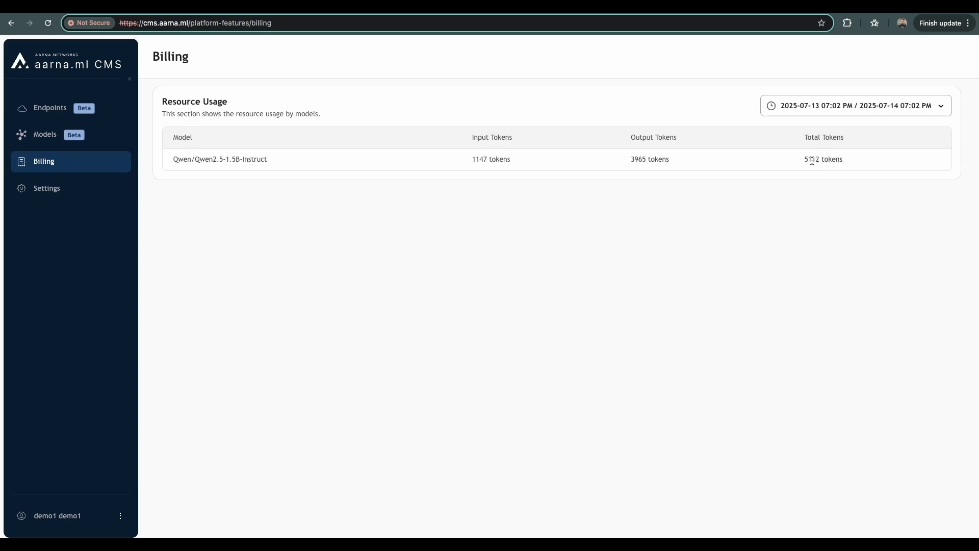
{"action": "left_click", "coordinate": [802, 111]}
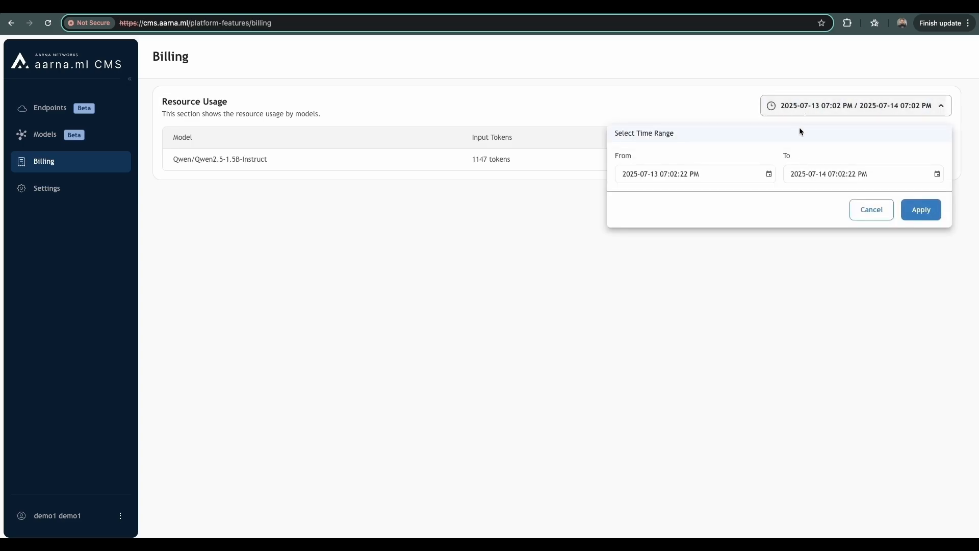
{"action": "left_click", "coordinate": [862, 209]}
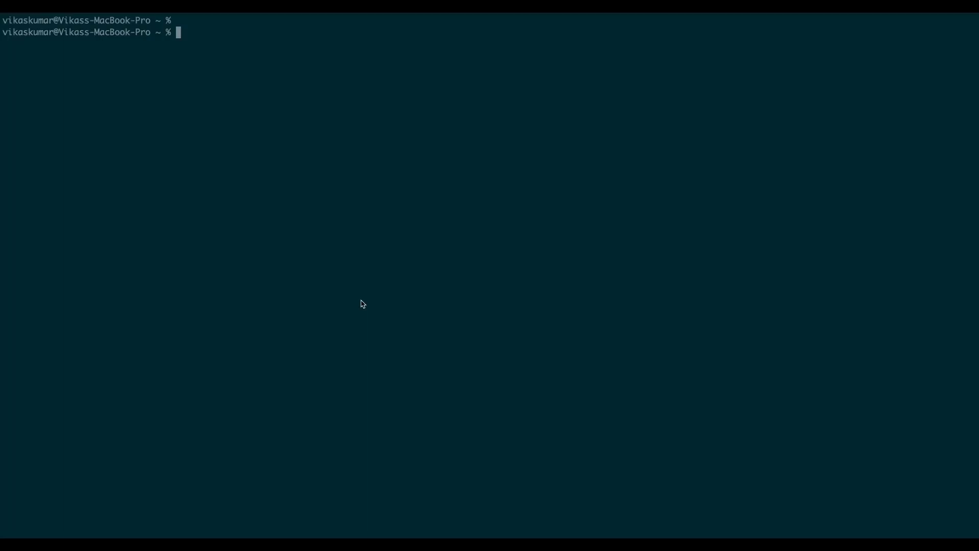
In the terminal, run the copied curl chat-completions request with the API key, asking "how to sort an array in python ?" and piping output to jq
{"action": "key", "text": "super+v"}
{"action": "type", "text": "| jq"}
{"action": "key", "text": "Return"}
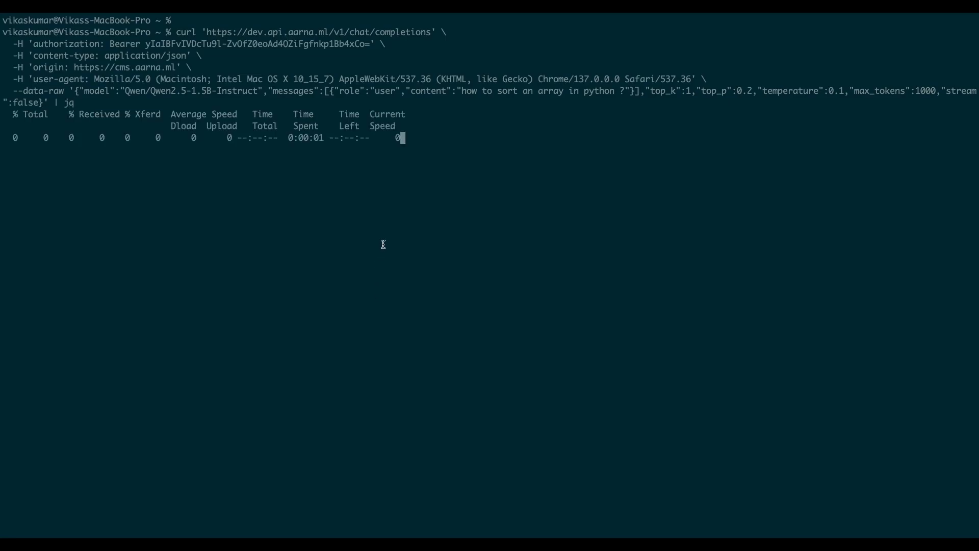